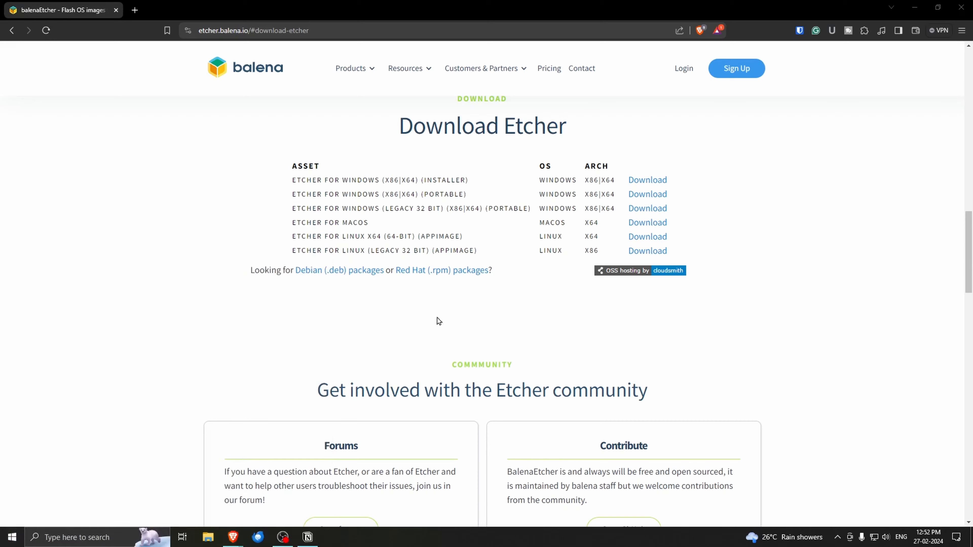
Step: Download the portable Etcher for Windows (x86|x64) from the balena page and launch it
left_click(653, 195)
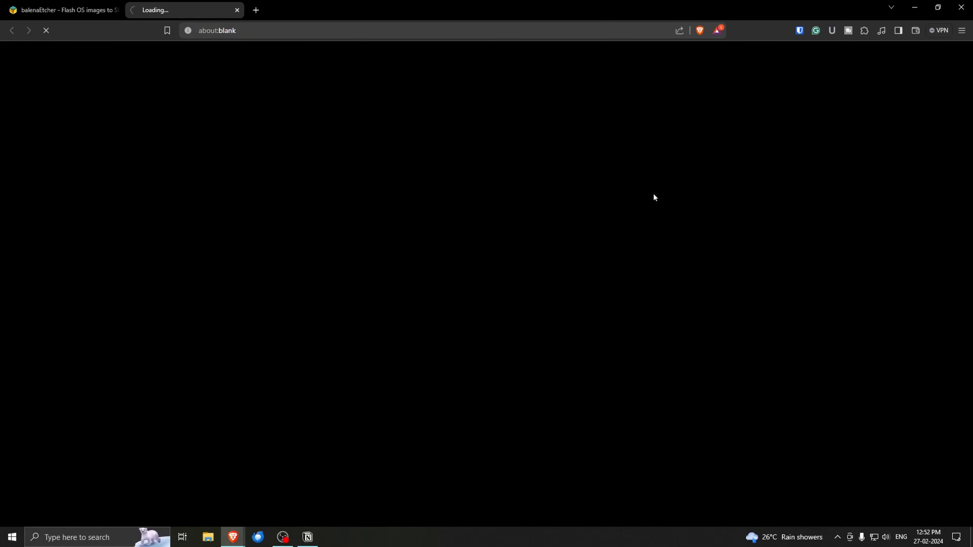
key("Return")
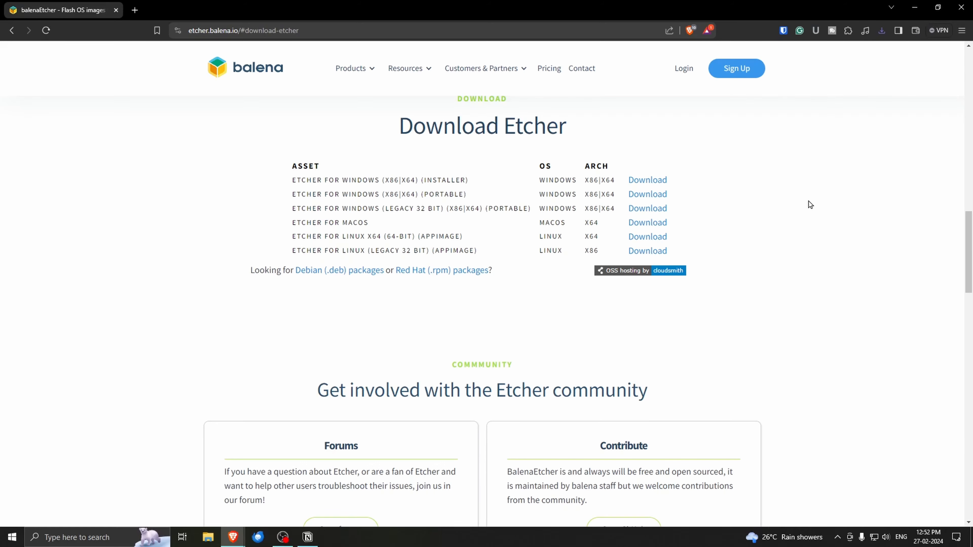
left_click_drag(471, 110, 525, 112)
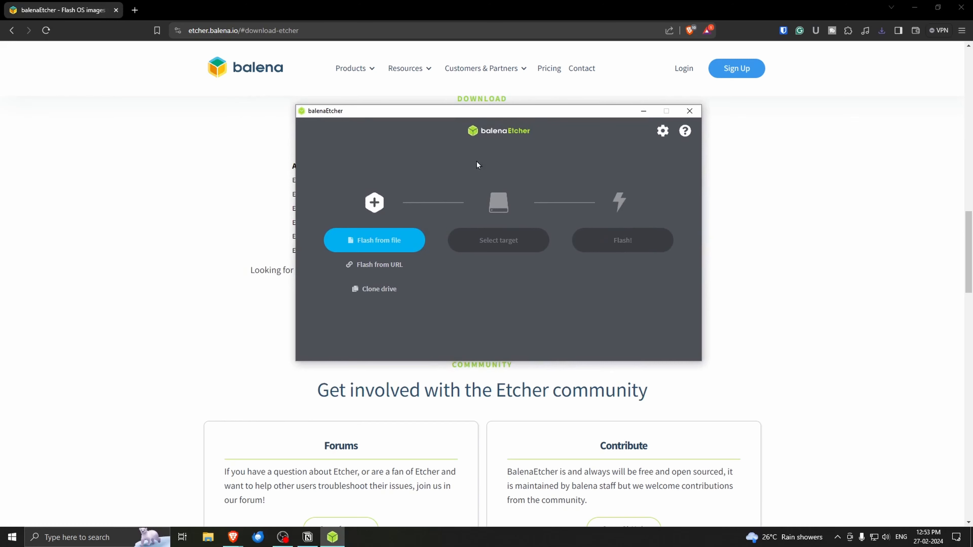
left_click(412, 245)
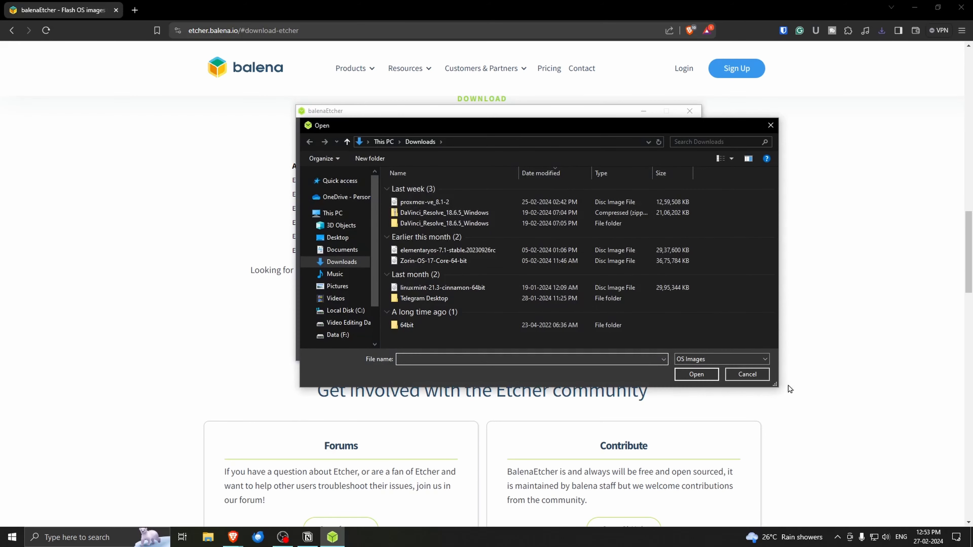
left_click(747, 374)
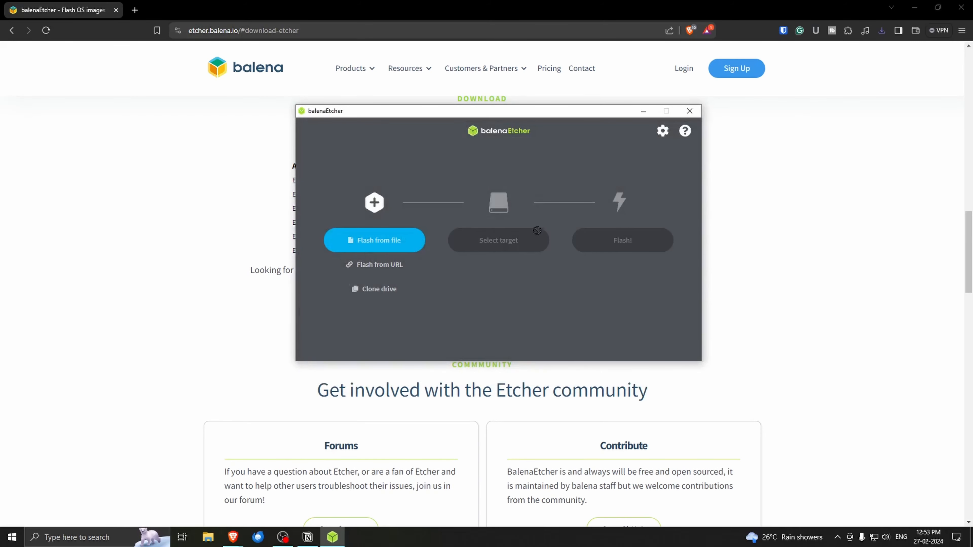
left_click(391, 269)
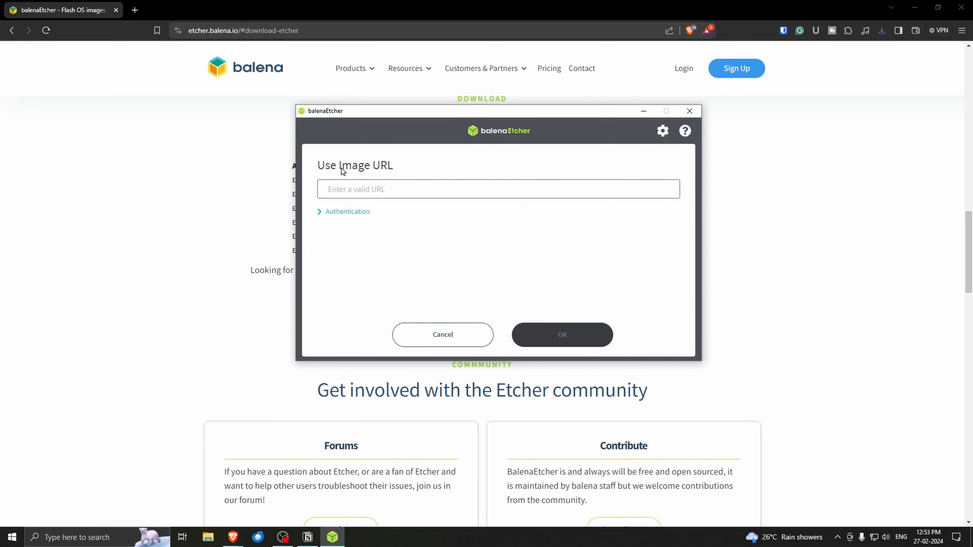
key("Escape")
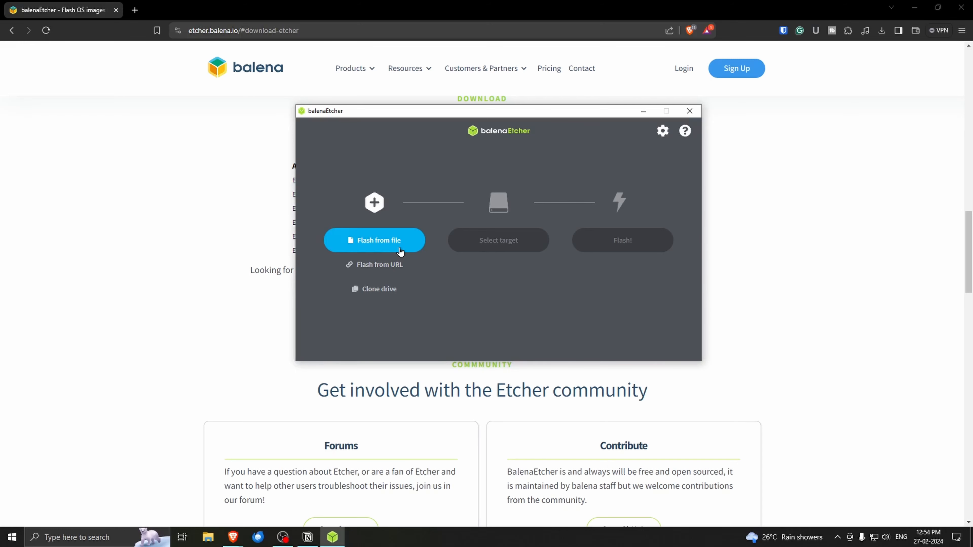
Step: Load the linuxmint-21.3-cinnamon-64bit disc image from the Downloads folder as the file to flash
left_click(400, 251)
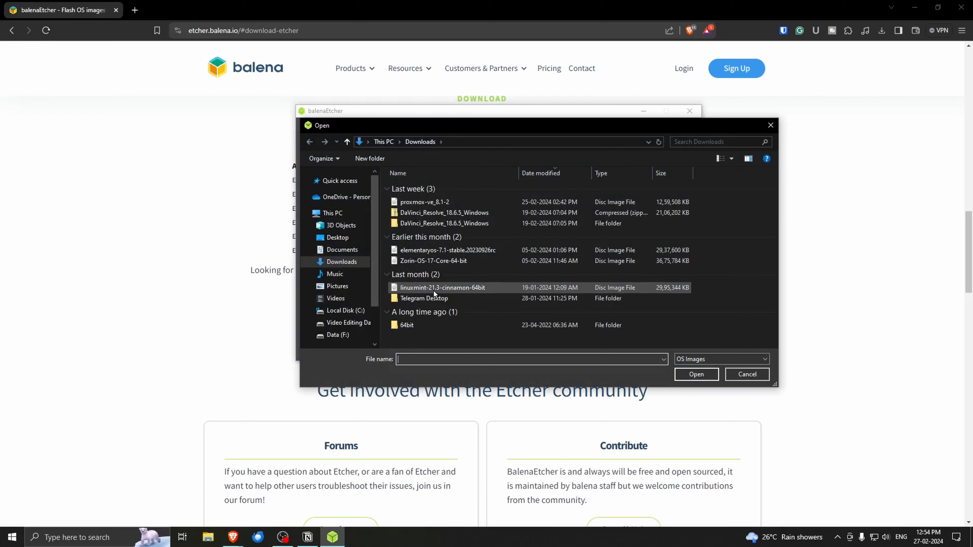
double_click(464, 290)
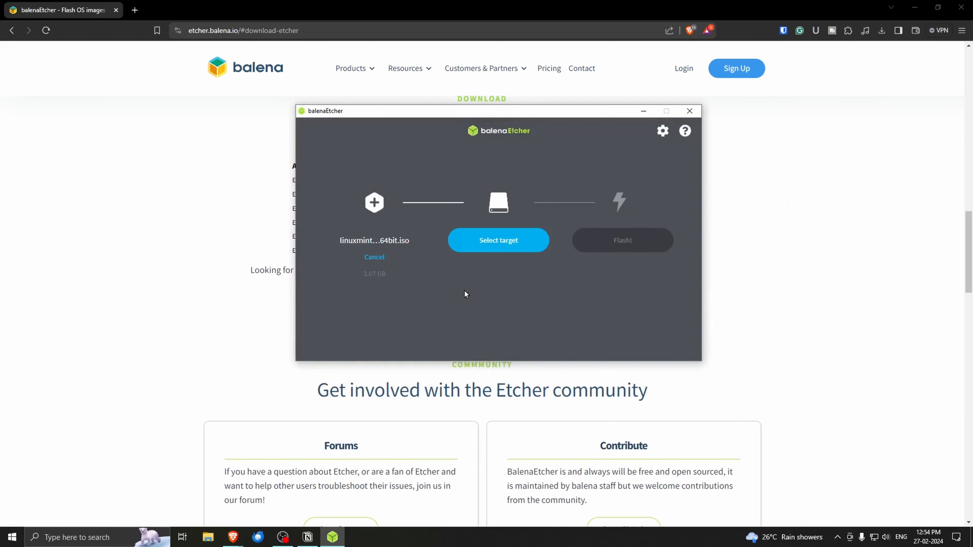
Step: Switch to the Brave browser and open the download page of linuxmint.com in a new tab
left_click(134, 10)
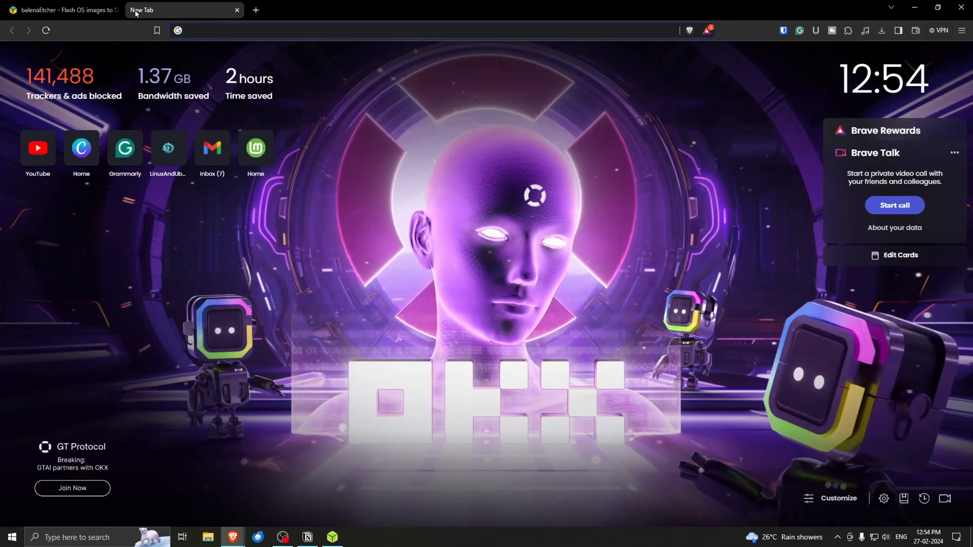
type("linuxmint.")
key("Return")
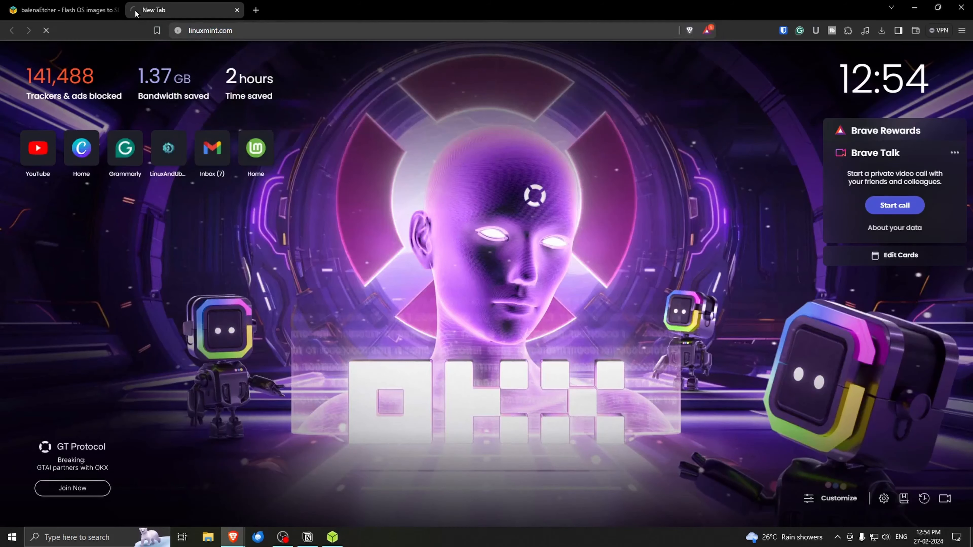
left_click(194, 252)
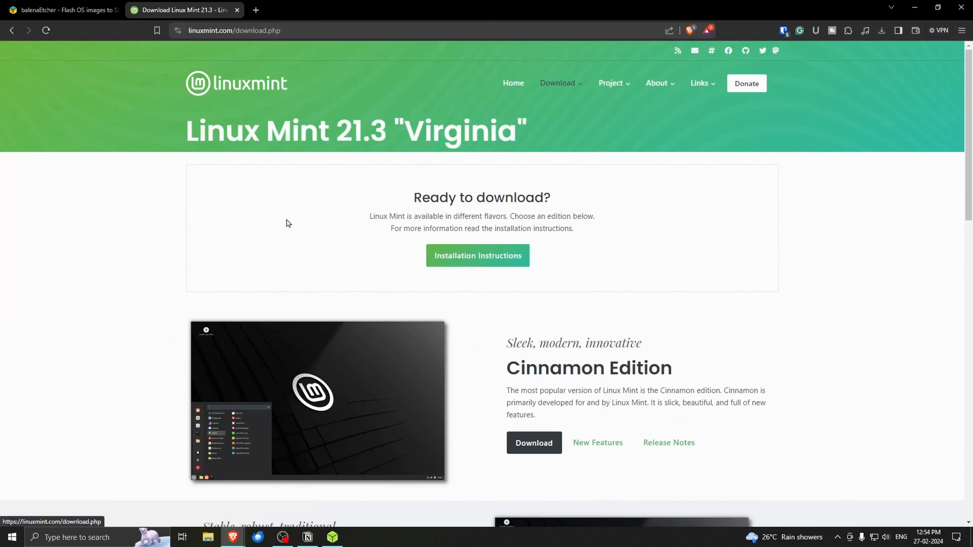
Step: Open the Cinnamon Edition download page and review its torrent link and download mirrors
scroll(545, 359, "down", 5)
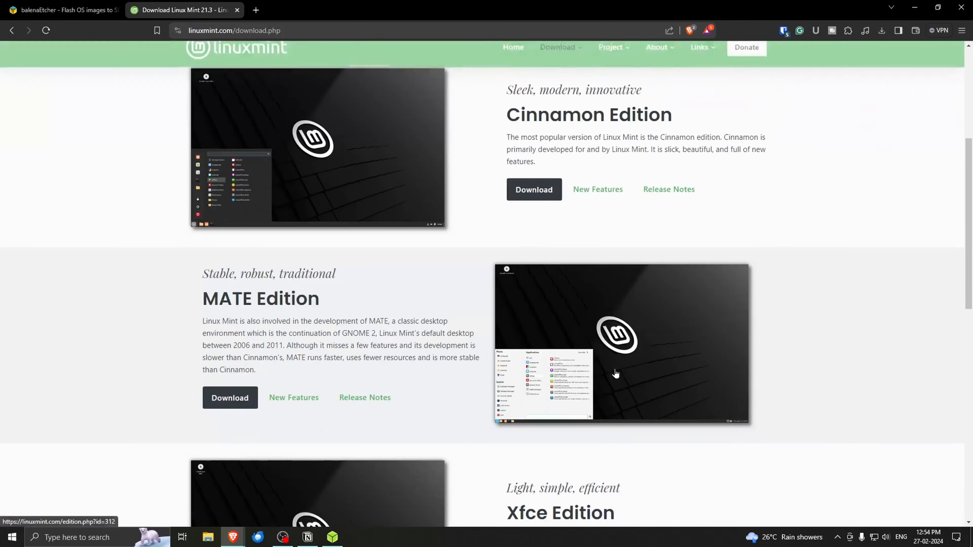
scroll(321, 296, "down", 3)
scroll(321, 295, "down", 4)
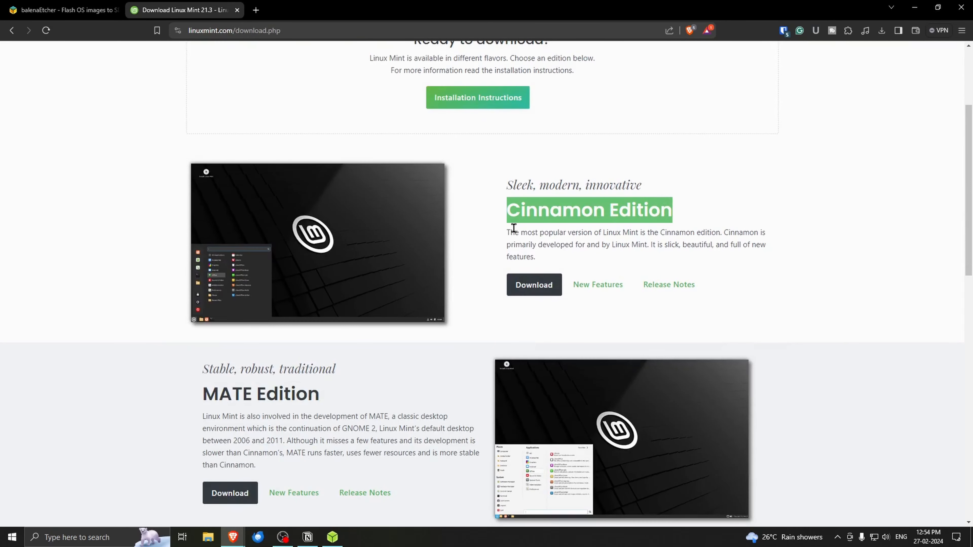
left_click(531, 291)
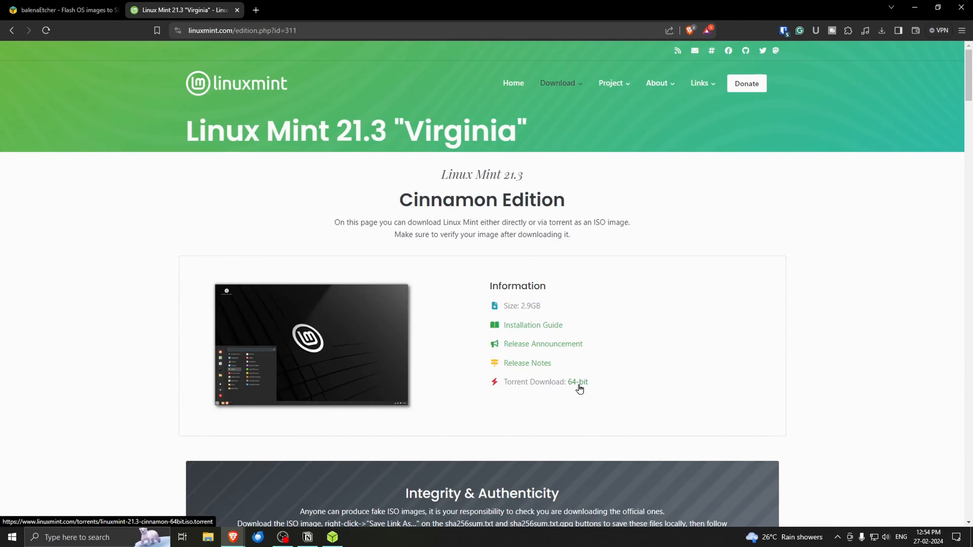
scroll(579, 388, "down", 8)
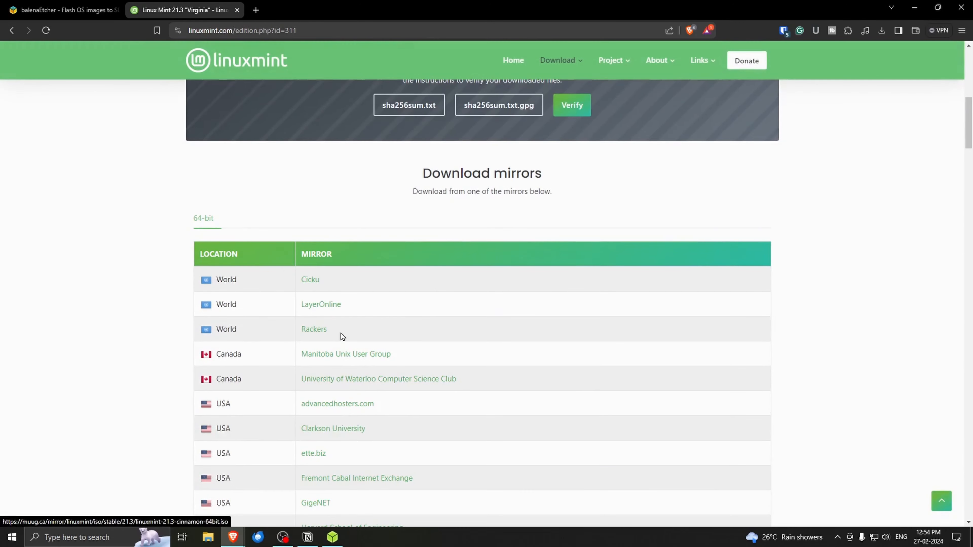
scroll(342, 336, "up", 8)
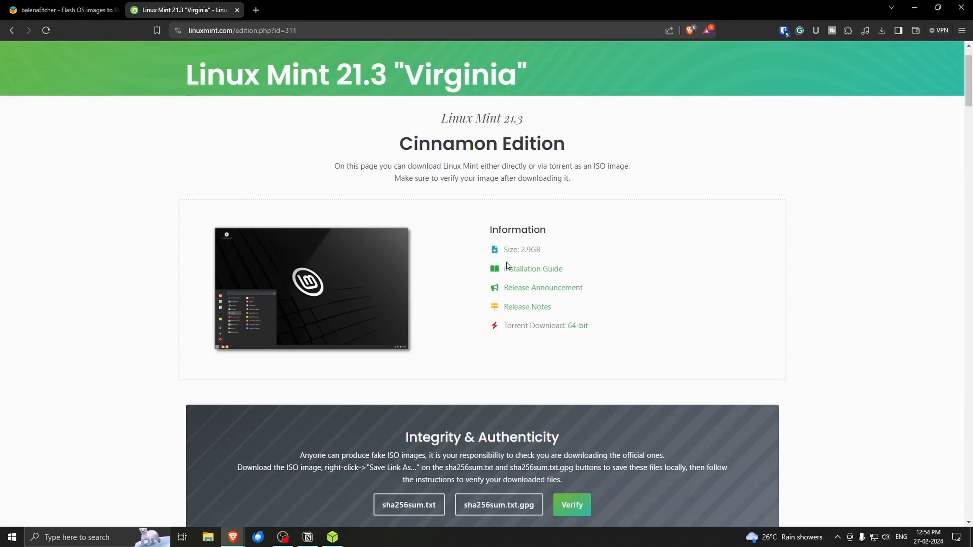
Step: Switch to balenaEtcher, flash the Linux Mint image onto the JetFlash Transcend 8GB USB device, and close the program
left_click(332, 536)
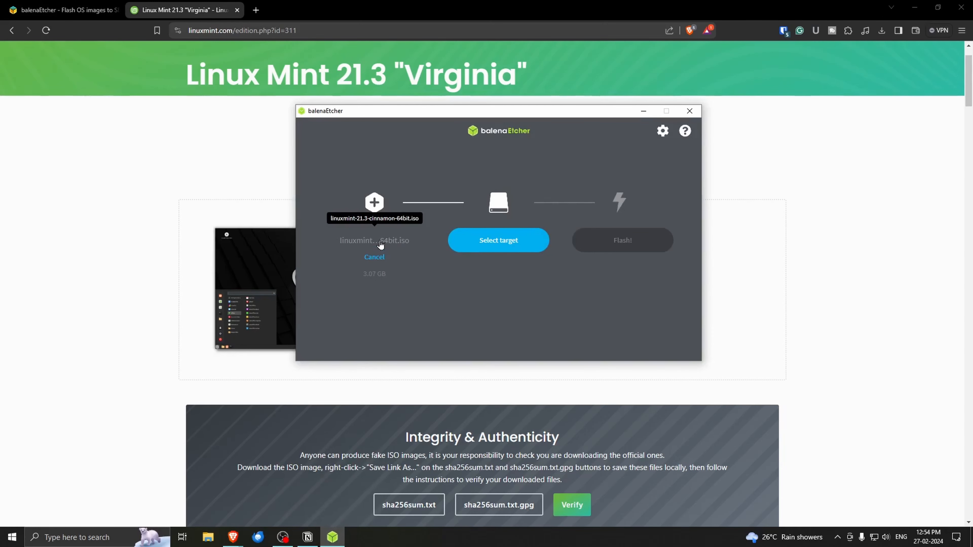
left_click(483, 245)
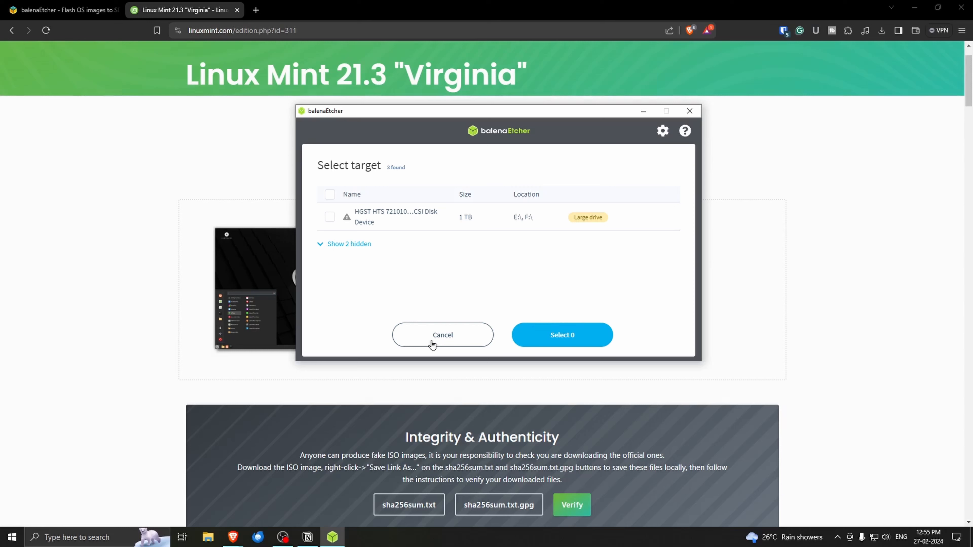
left_click(403, 242)
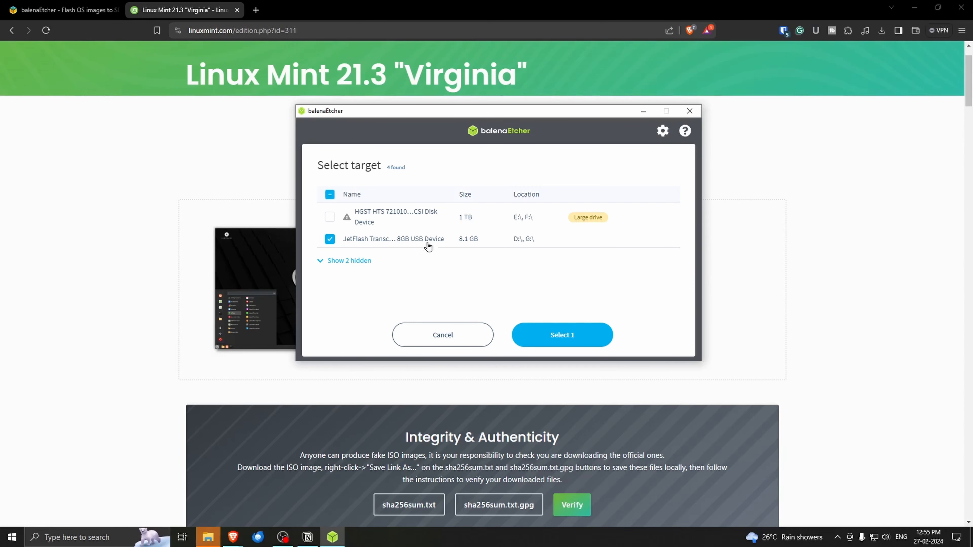
left_click(522, 322)
left_click(624, 247)
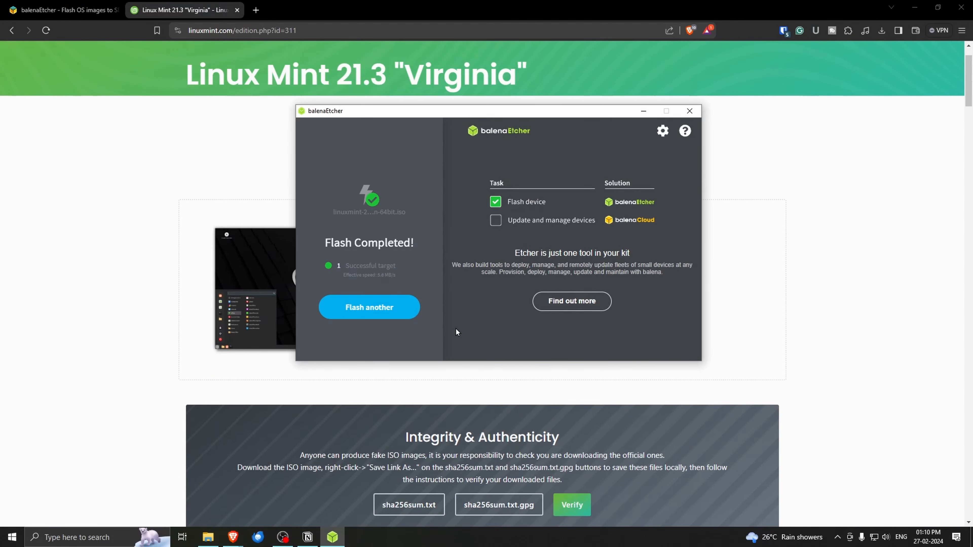
left_click(689, 111)
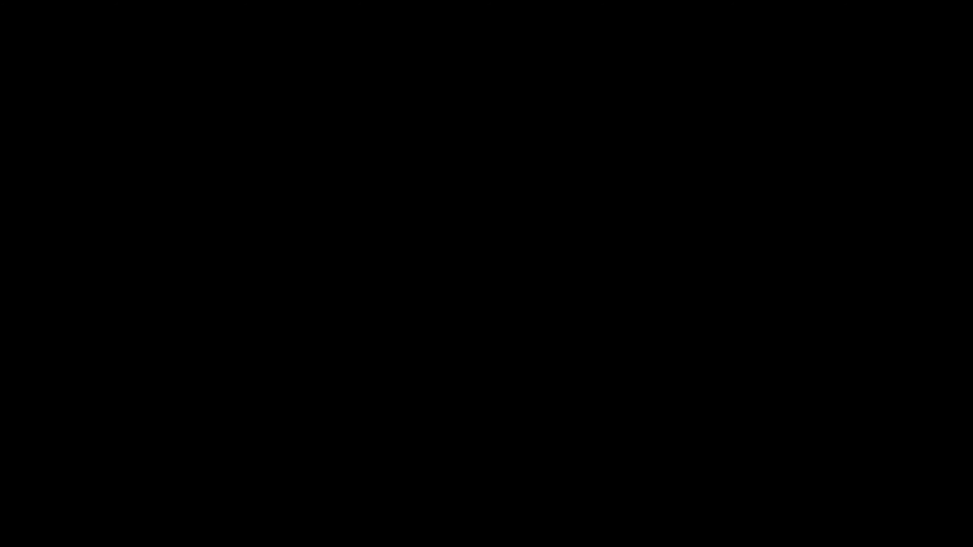
Step: Enter the BIOS setup, move the JetFlash Transcend 8GB UEFI USB Key to first boot priority, and save and exit
key("Delete")
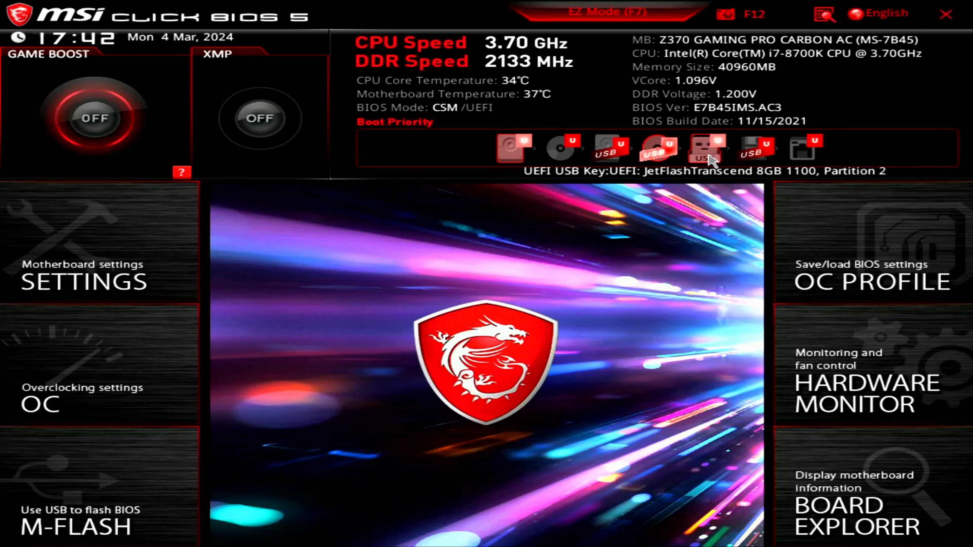
left_click_drag(705, 149, 529, 153)
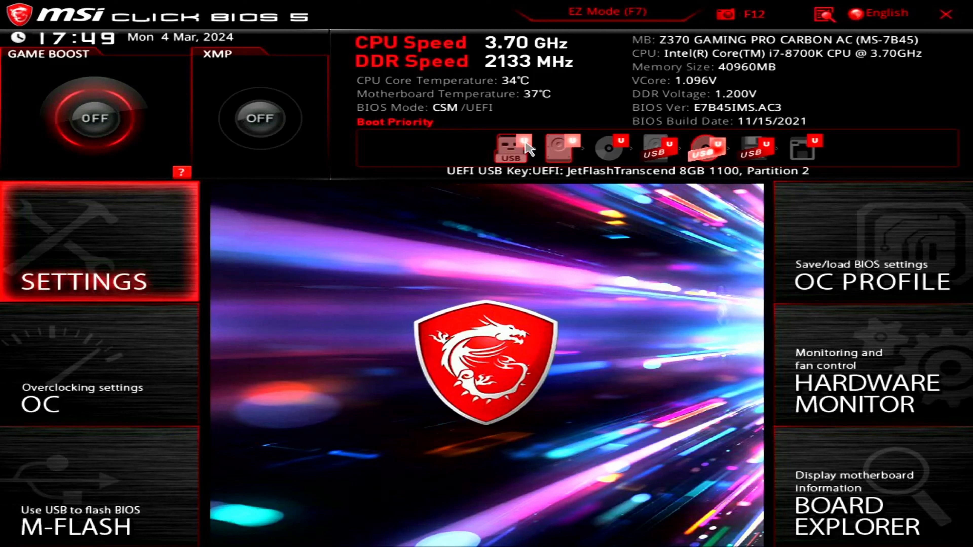
key("F10")
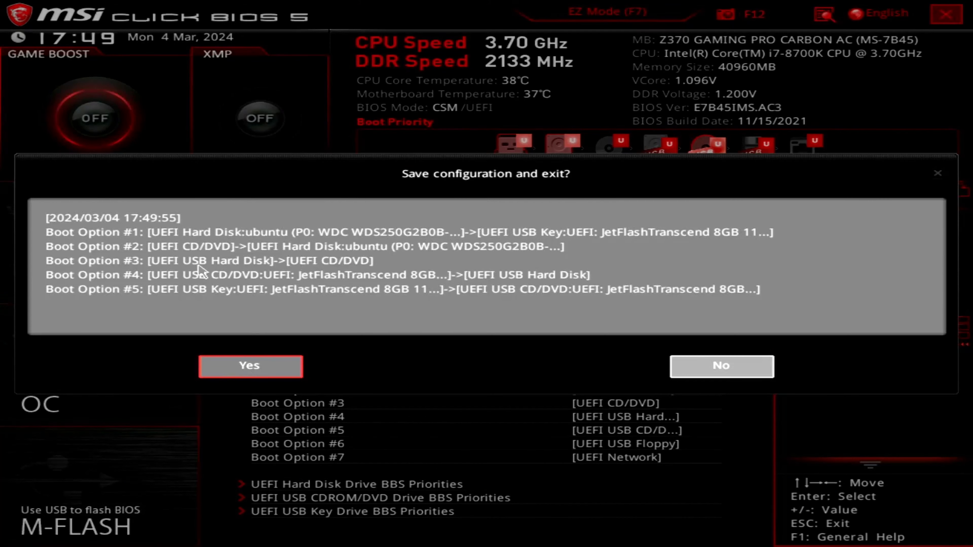
left_click(282, 372)
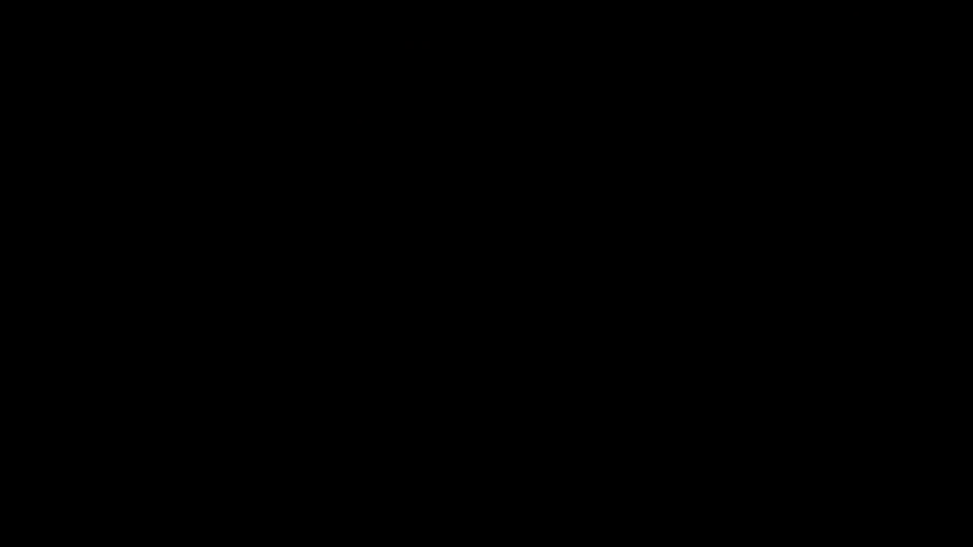
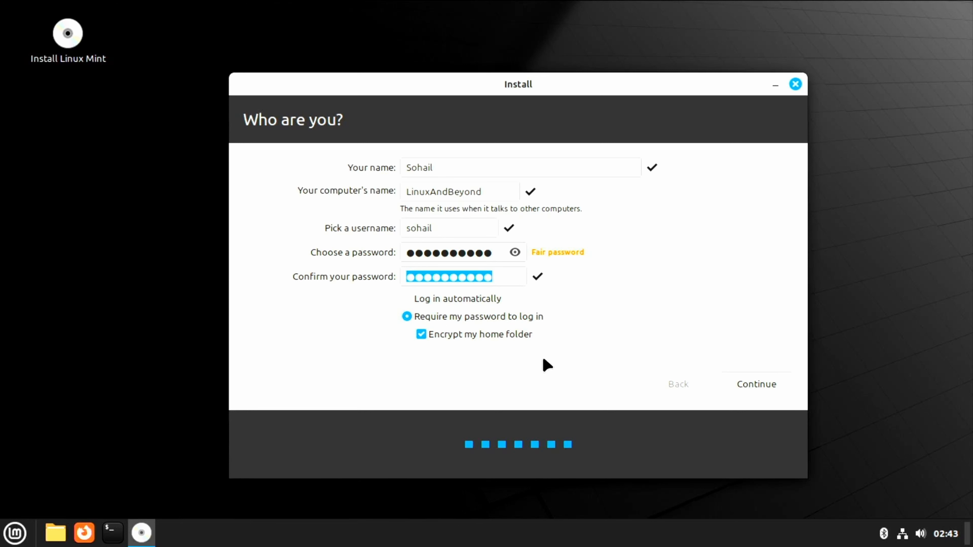
Step: Choose to encrypt the home folder on the user account page and continue the installation
left_click(509, 338)
left_click(743, 384)
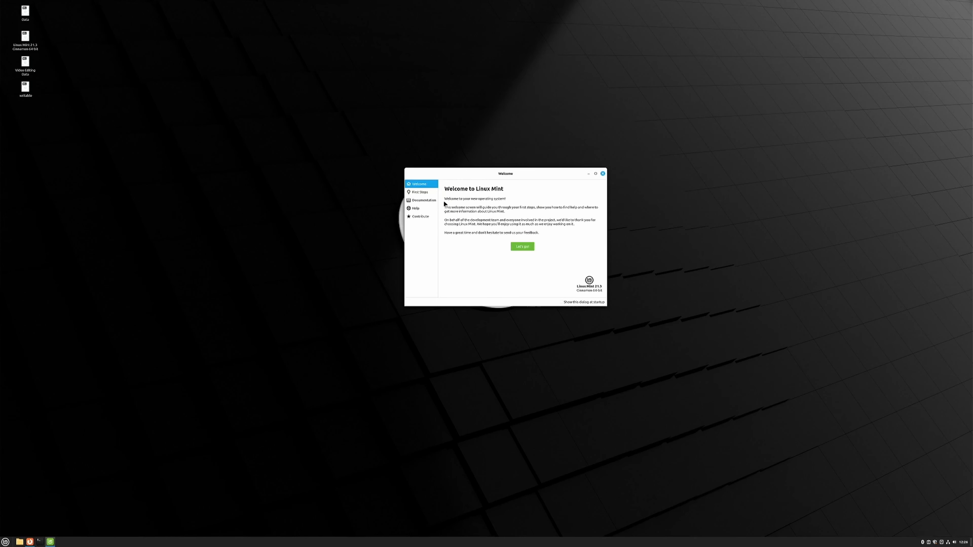
Step: Open the First Steps section of the Welcome window and review its list of setup tasks
left_click(432, 193)
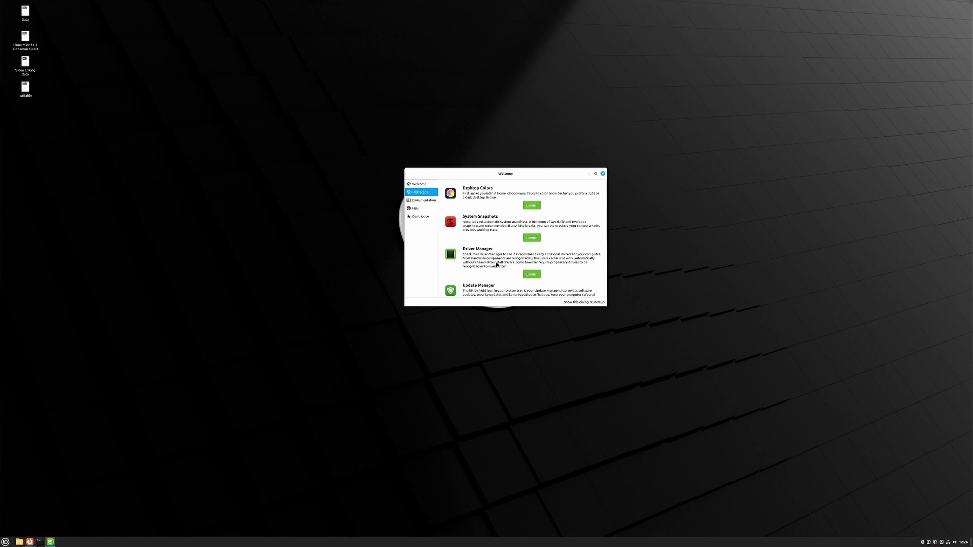
scroll(496, 265, "down", 1)
scroll(497, 261, "up", 1)
Step: Find System Settings among the applications and open its display layout settings
left_click(6, 542)
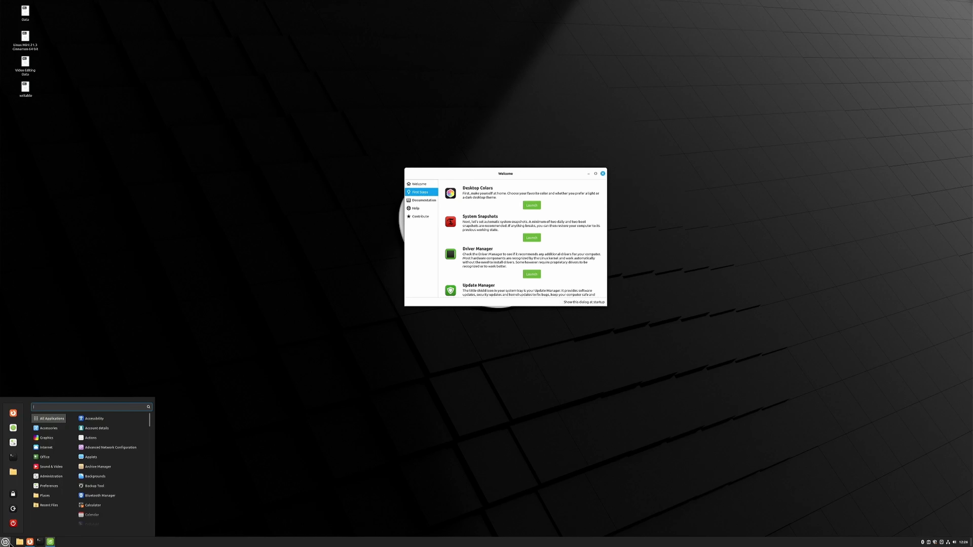
type("sett")
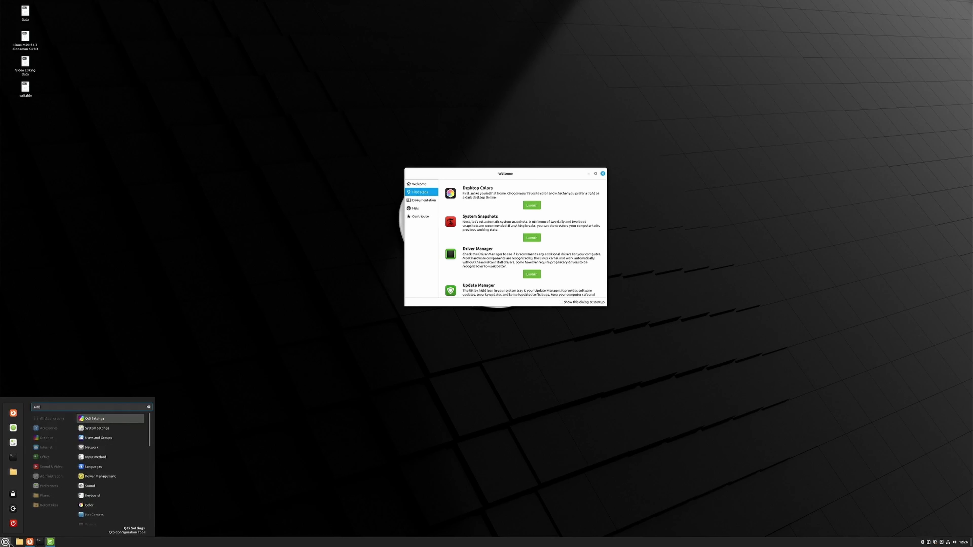
key("BackSpace")
type("sett")
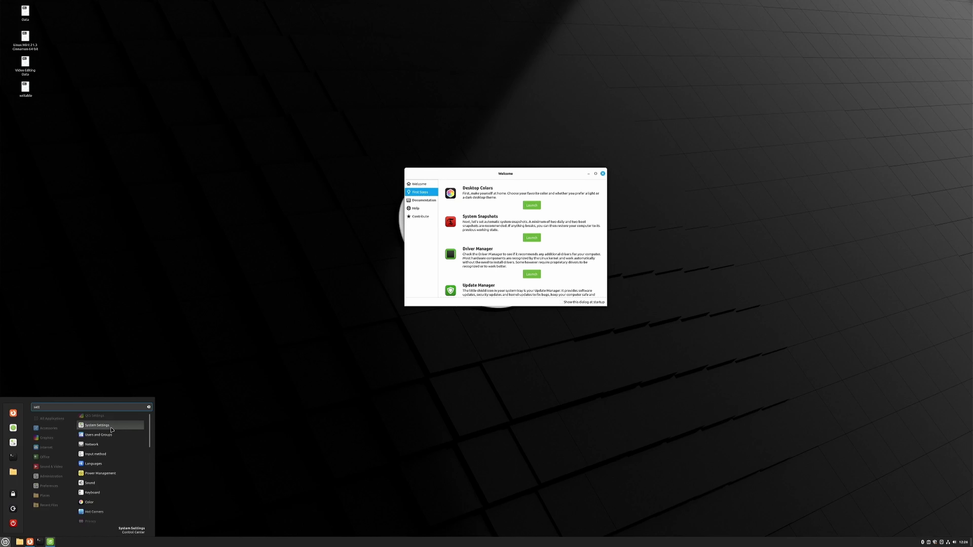
left_click(12, 443)
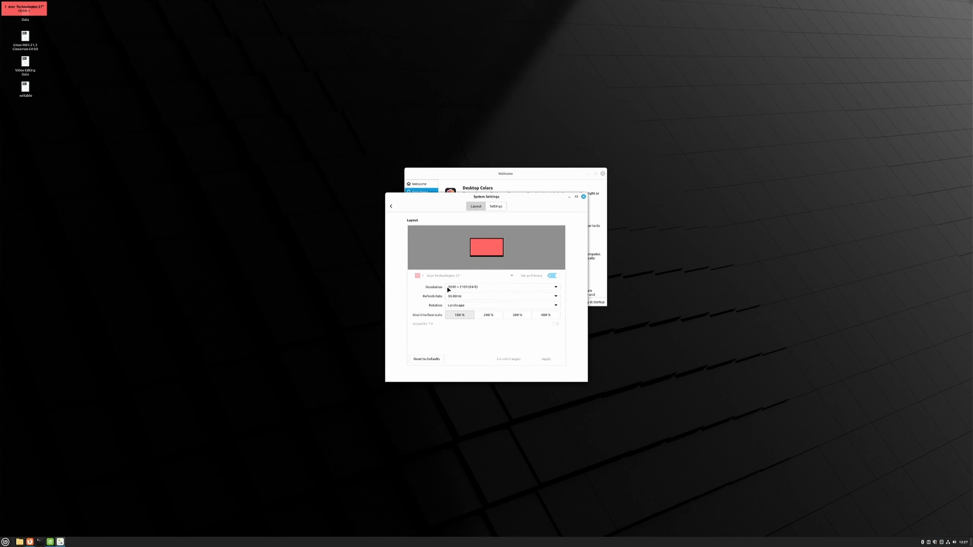
Step: Set the display resolution to 1920 × 1080 (16:9), keep the new configuration, and close System Settings
left_click(492, 290)
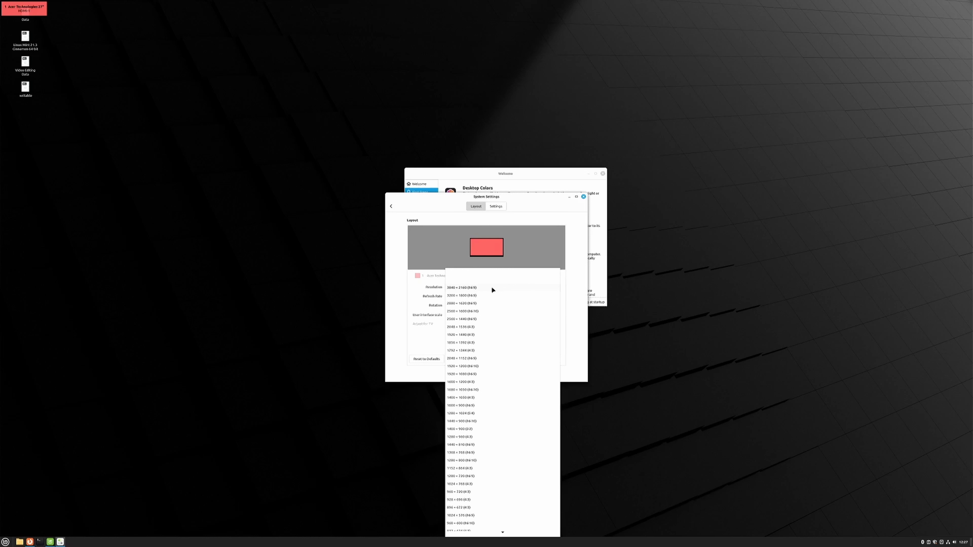
left_click(486, 373)
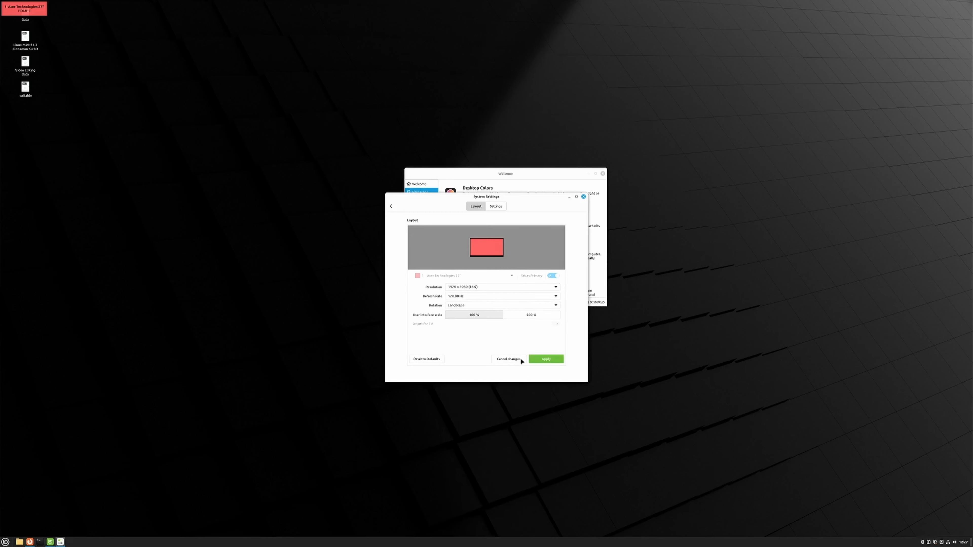
left_click(541, 358)
left_click(513, 301)
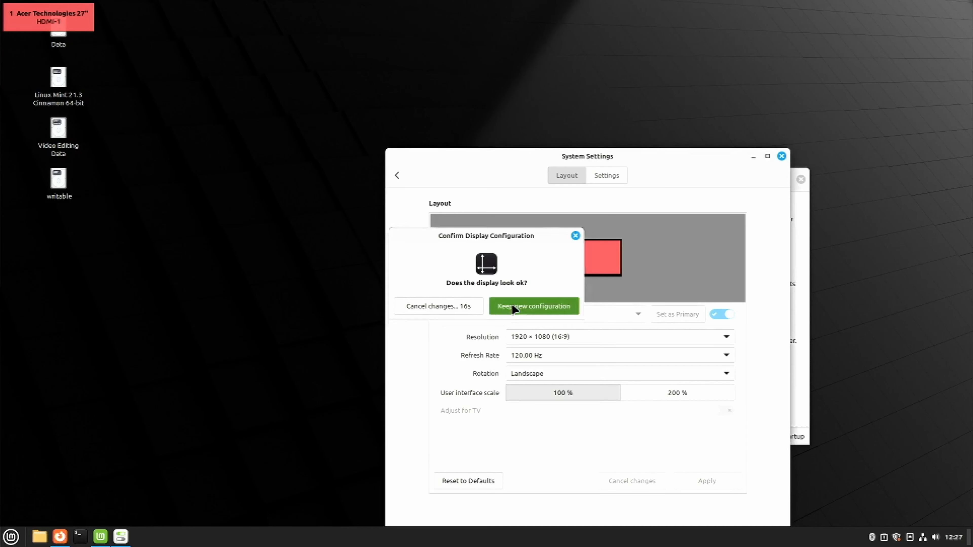
left_click_drag(603, 162, 444, 48)
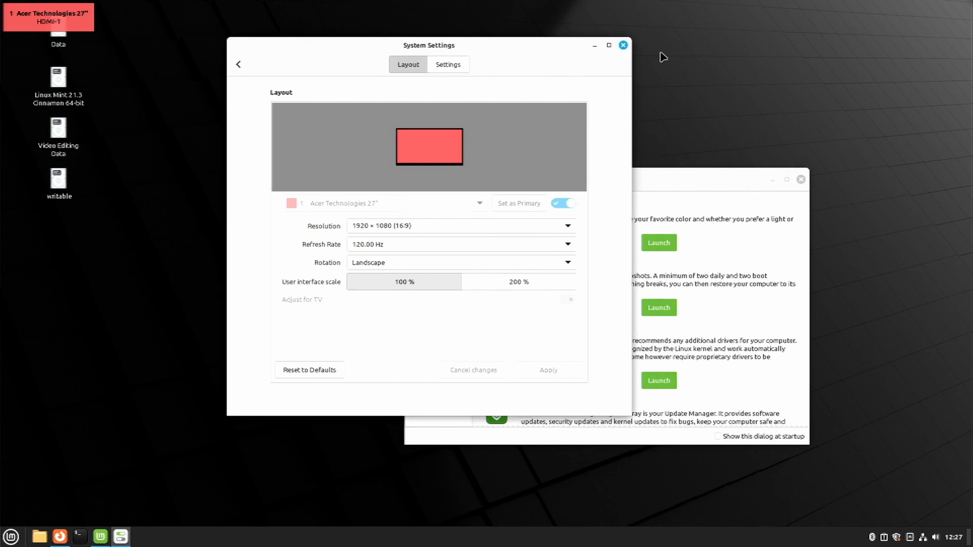
left_click(623, 44)
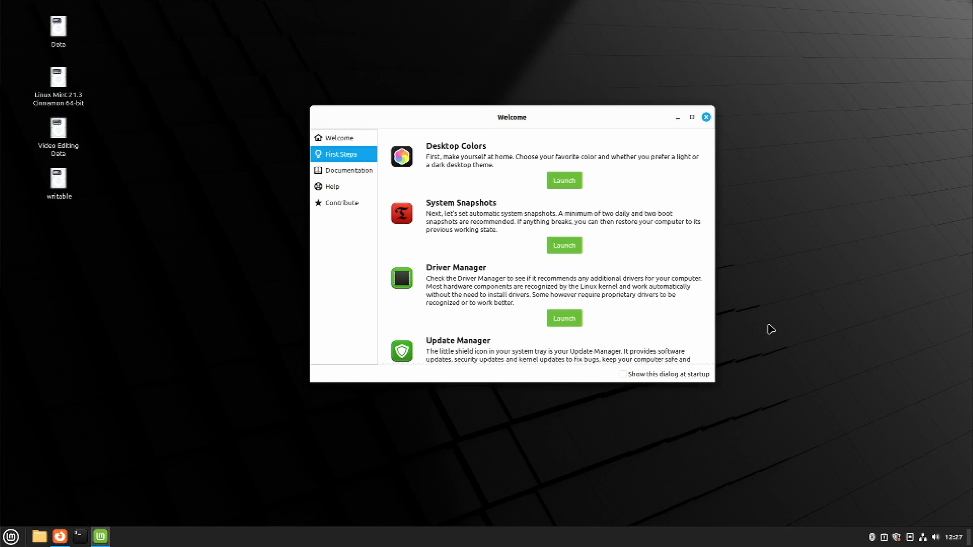
Step: Minimize the Welcome window and open a terminal placed near the middle of the desktop
left_click(677, 117)
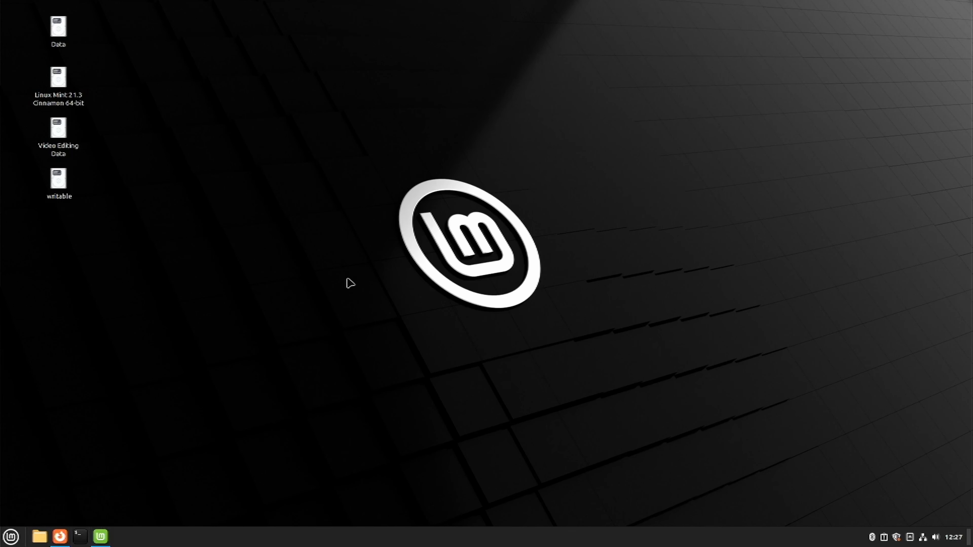
left_click(79, 538)
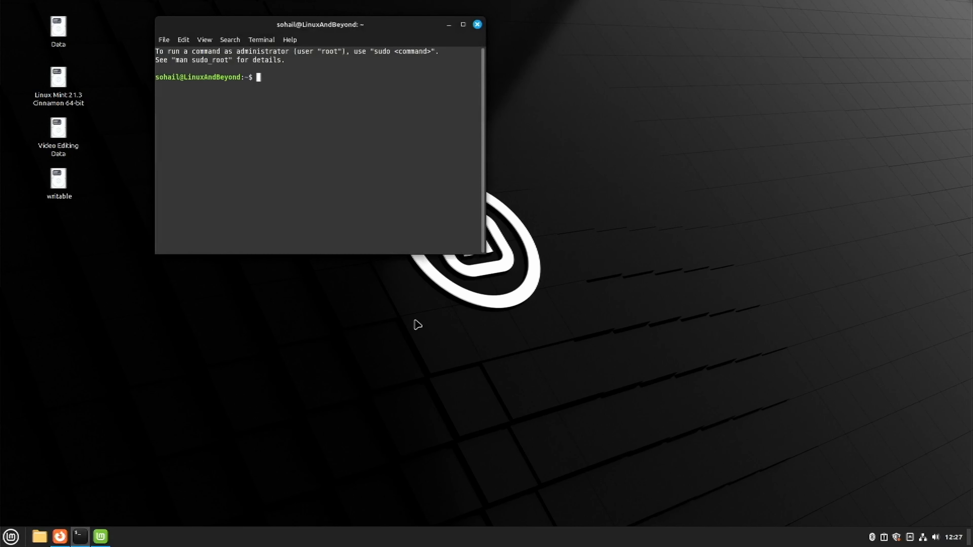
left_click_drag(396, 25, 637, 136)
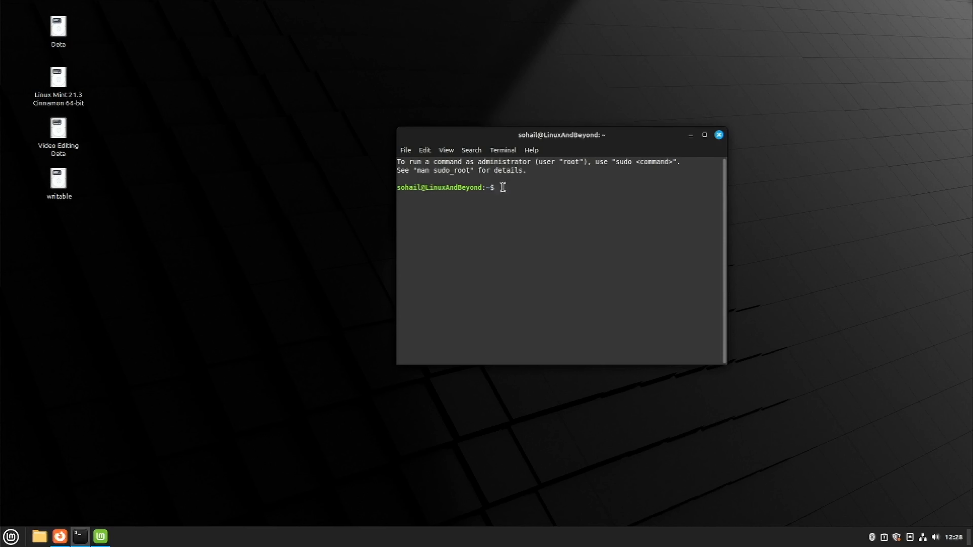
Step: Search the applications for "update" and open Update Manager
key("super")
type("update")
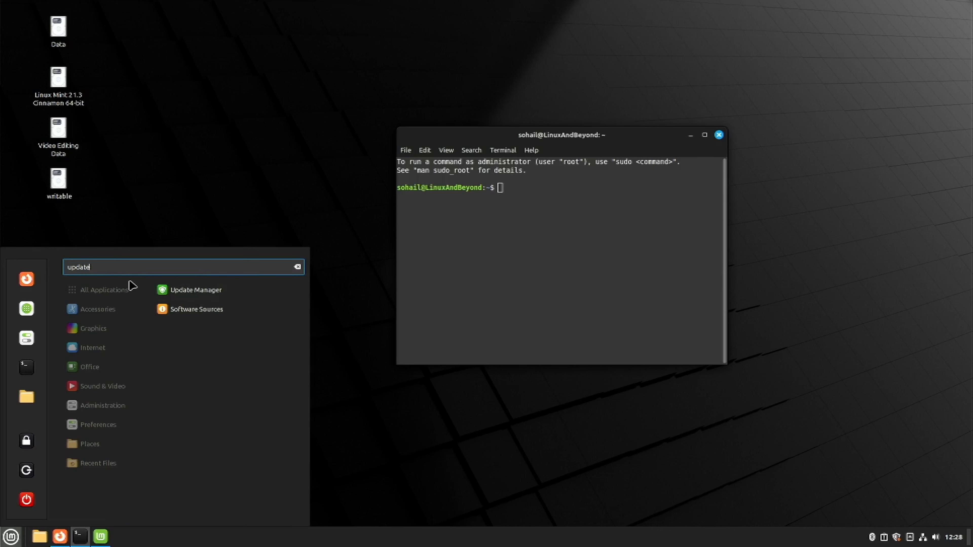
left_click(206, 297)
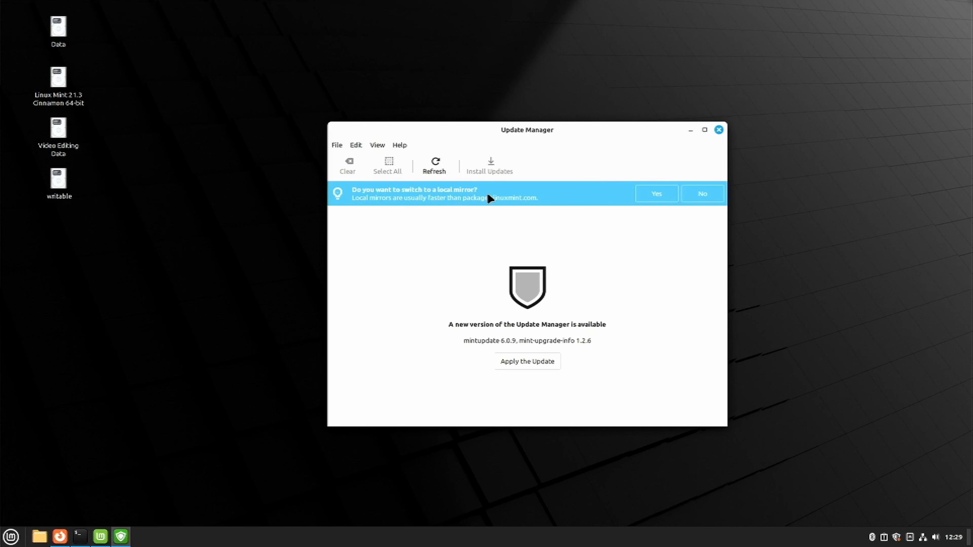
Step: Accept switching to a local mirror and authenticate with the account password to open Software Sources
left_click(673, 192)
type("••••••••••")
key("Return")
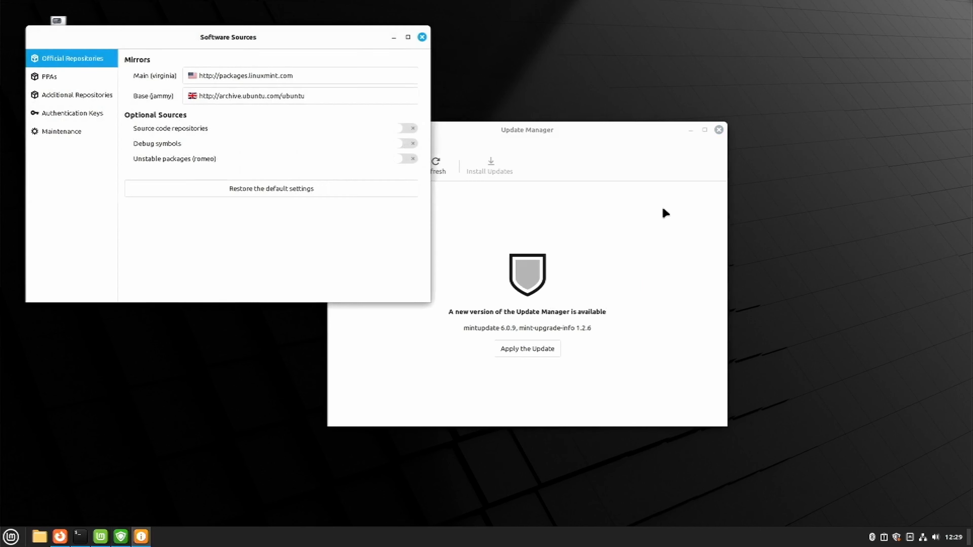
Step: Set the Main (virginia) mirror to NxtGen DataCenter
left_click_drag(287, 38, 582, 124)
left_click(558, 160)
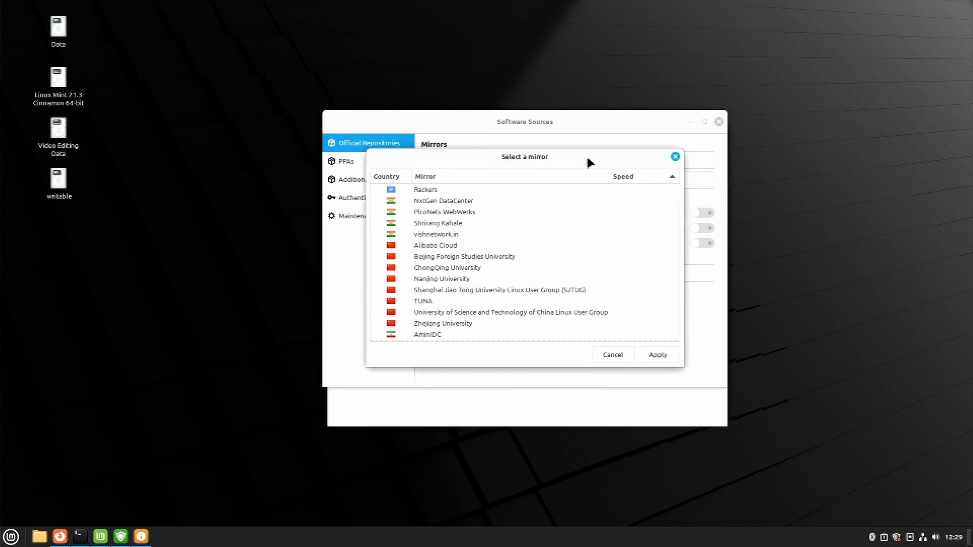
left_click_drag(586, 164, 636, 241)
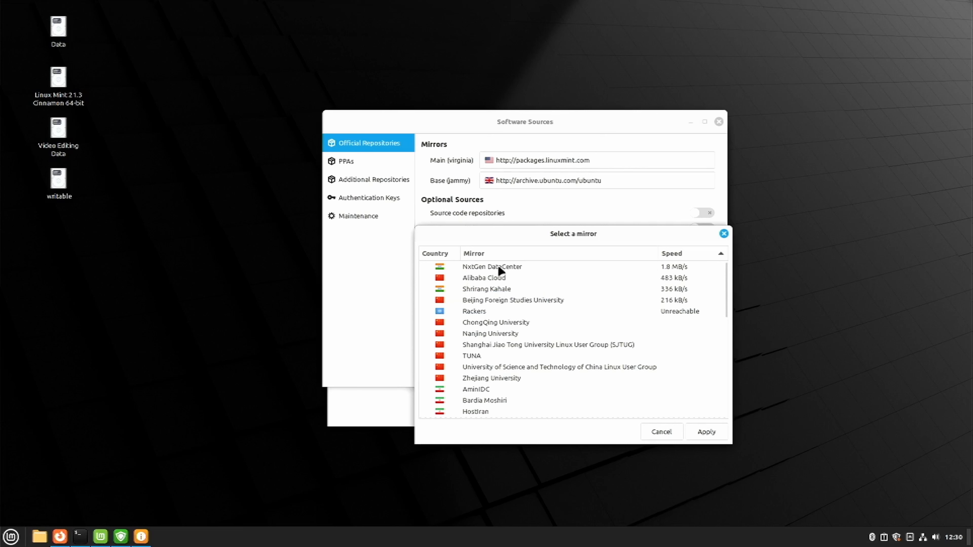
left_click(523, 267)
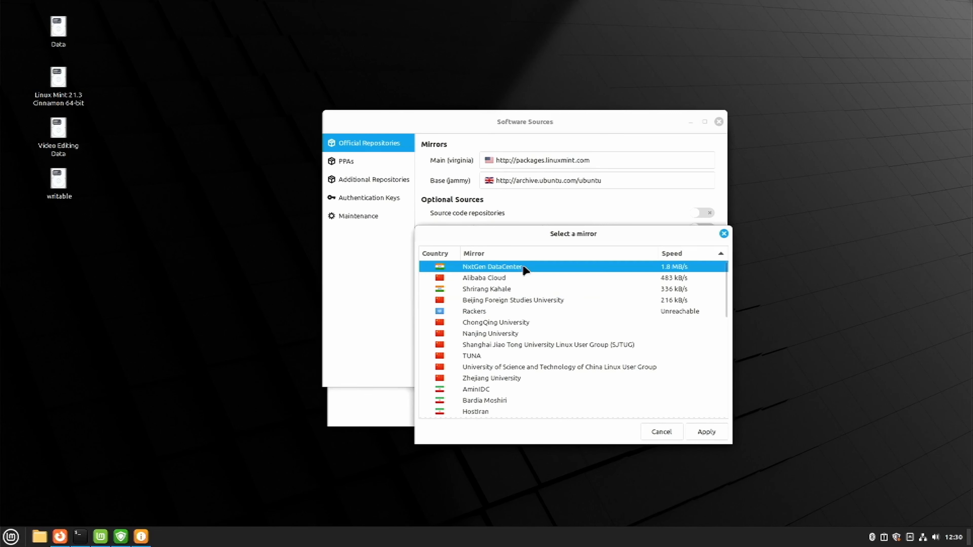
left_click(713, 435)
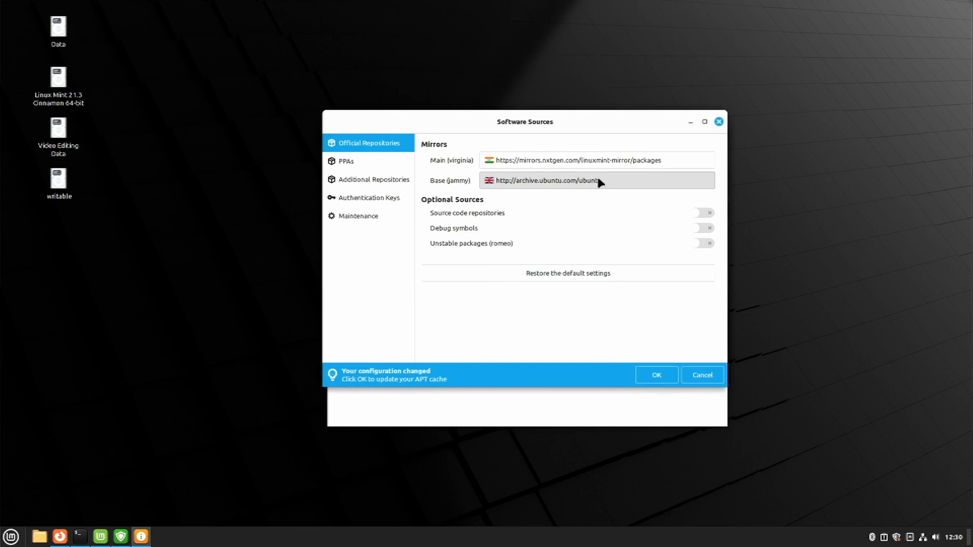
left_click(588, 183)
left_click_drag(588, 233, 585, 216)
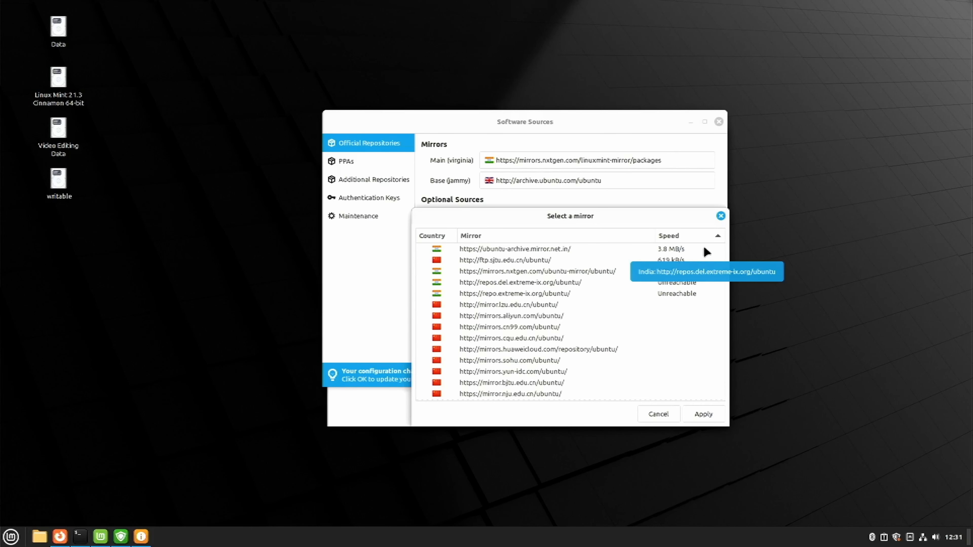
left_click(707, 251)
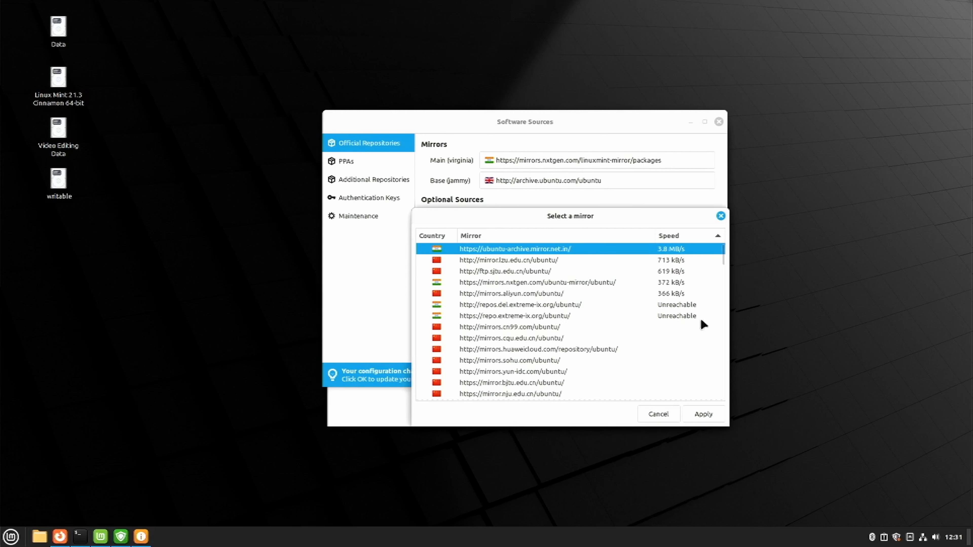
left_click(711, 419)
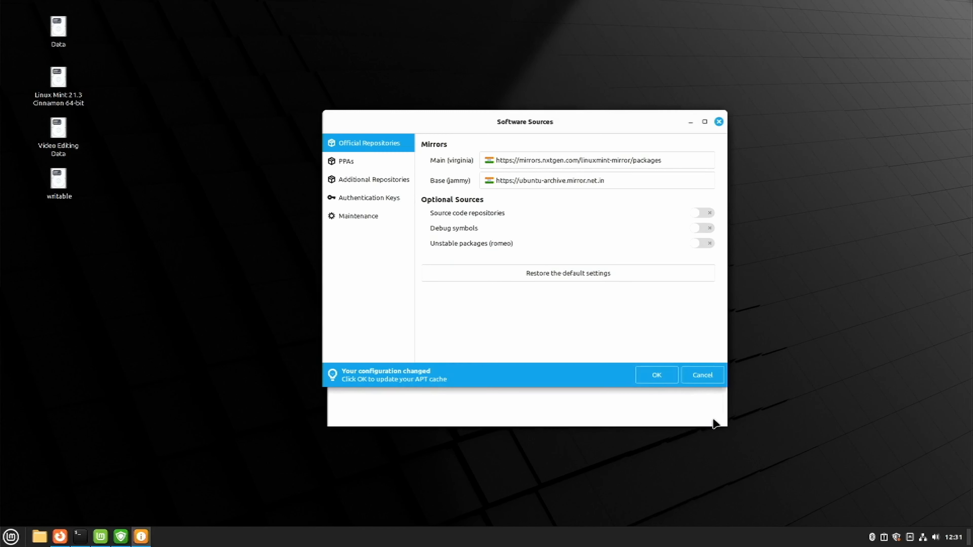
left_click(655, 375)
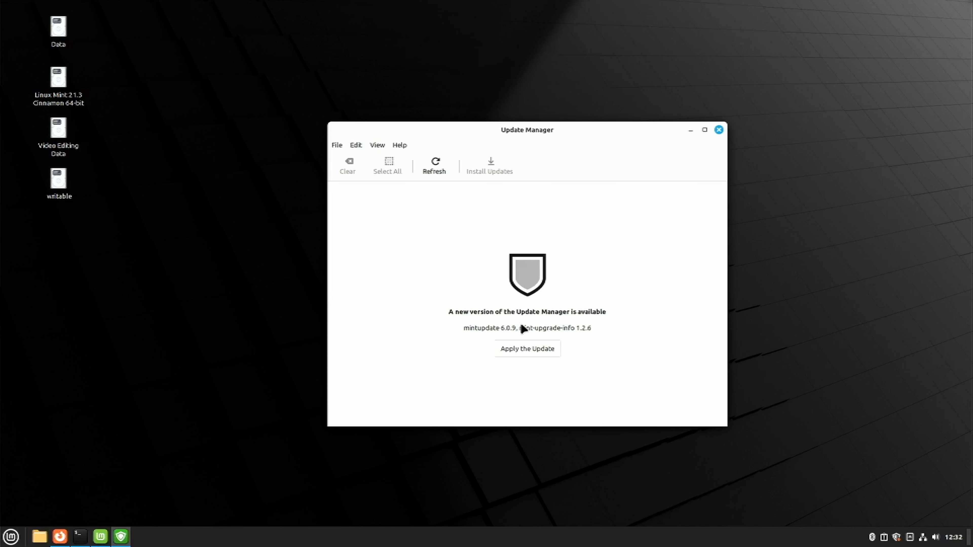
Step: Apply the Update Manager's own update, authenticating with the account password, and look through the available updates
left_click(521, 349)
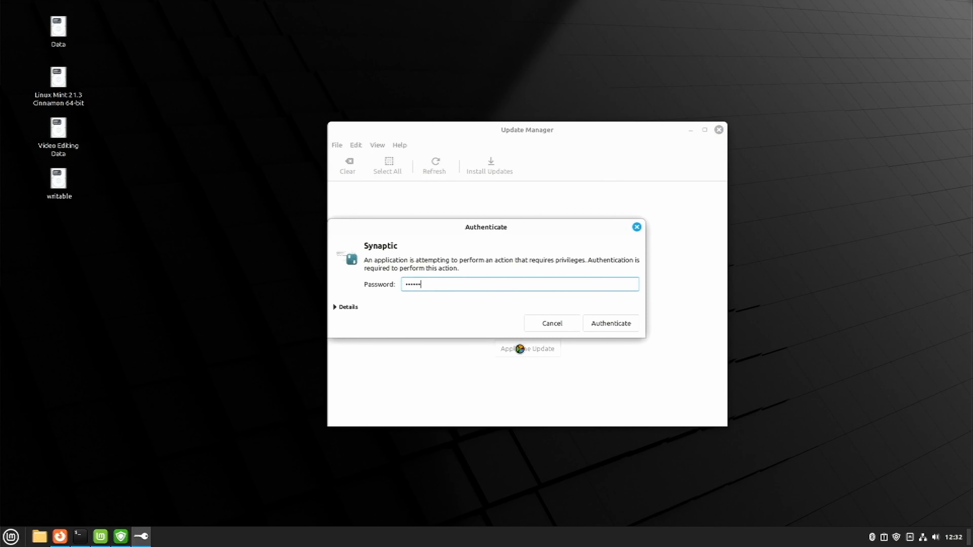
key("Return")
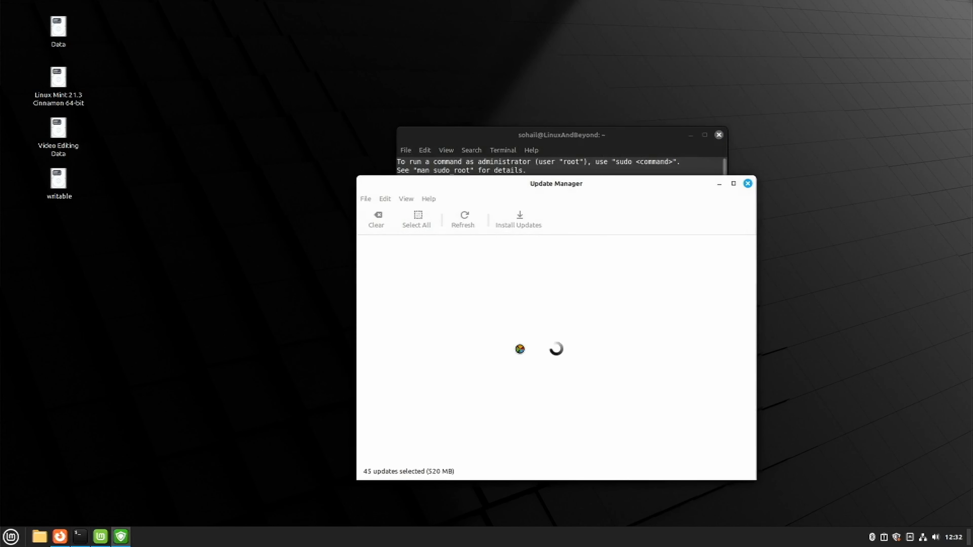
left_click_drag(548, 187, 525, 129)
scroll(528, 276, "down", 10)
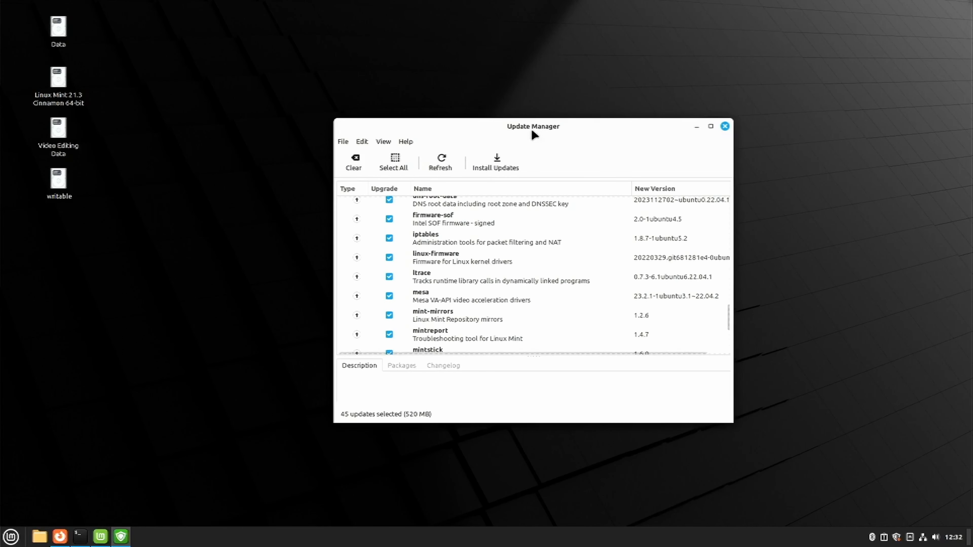
Step: Arrange the terminal and Update Manager windows side by side
left_click_drag(531, 129, 716, 108)
left_click_drag(471, 128, 235, 125)
left_click(668, 149)
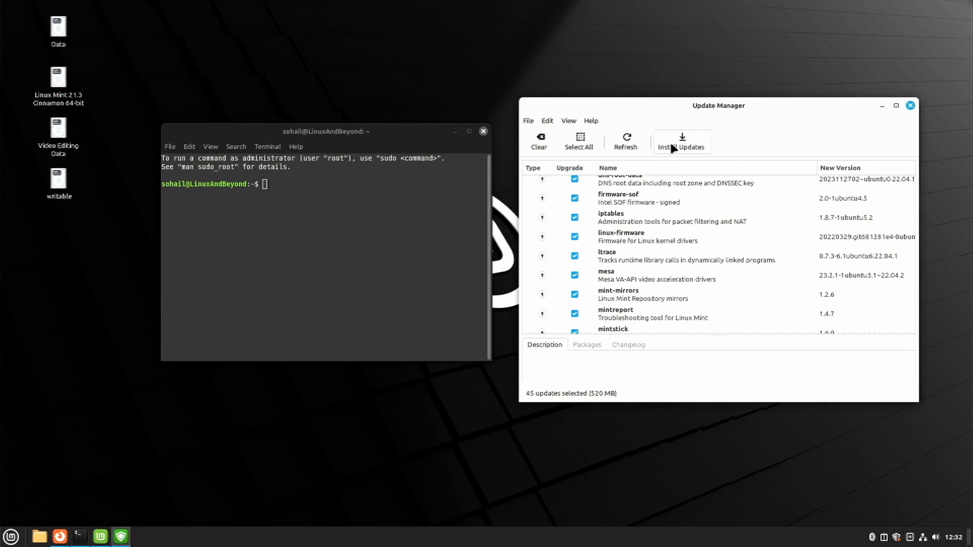
Step: Refresh the package lists in the terminal with "sudo apt update", entering the account password
left_click(385, 281)
type("sudo apt update")
key("Return")
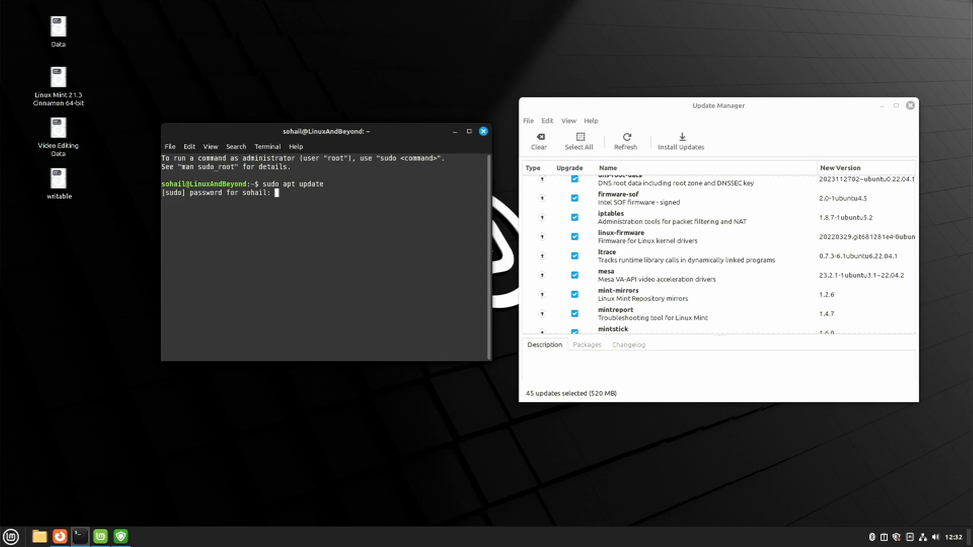
type("**********")
key("Return")
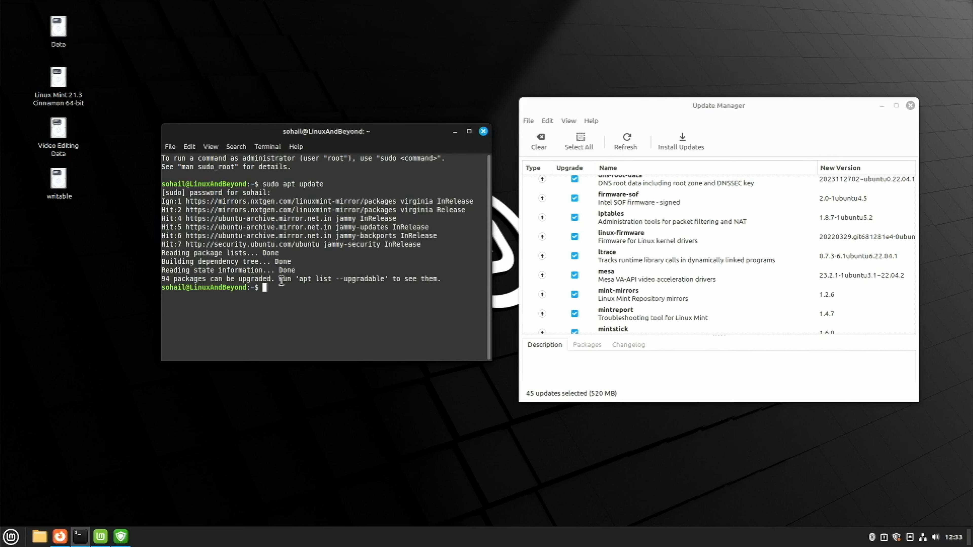
Step: List the upgradable packages in the terminal with "apt list --upgradable"
type("apt list --upgradable")
key("Return")
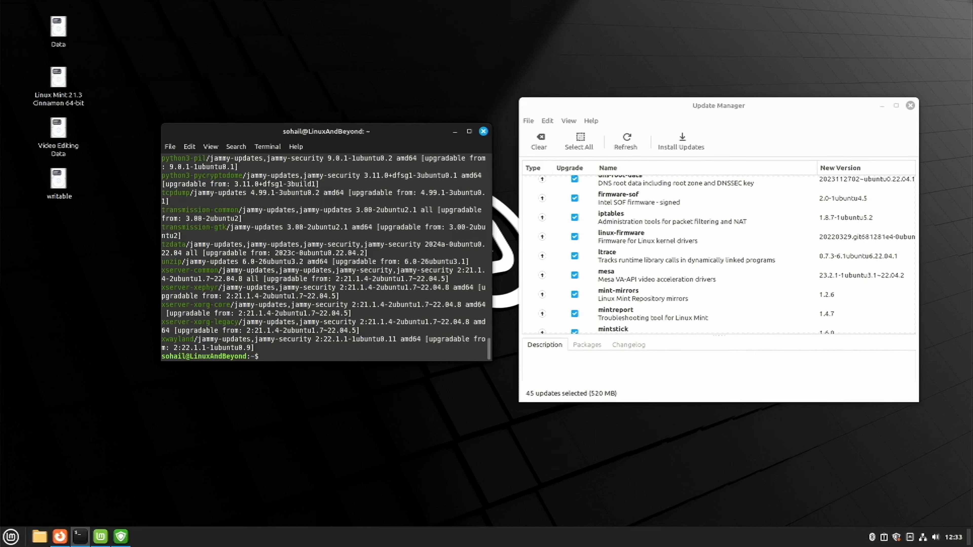
Step: Upgrade all packages with "sudo apt upgrade", confirm with Y, and bring Update Manager into focus
type("sudo apt upgrade")
key("Return")
type("Y")
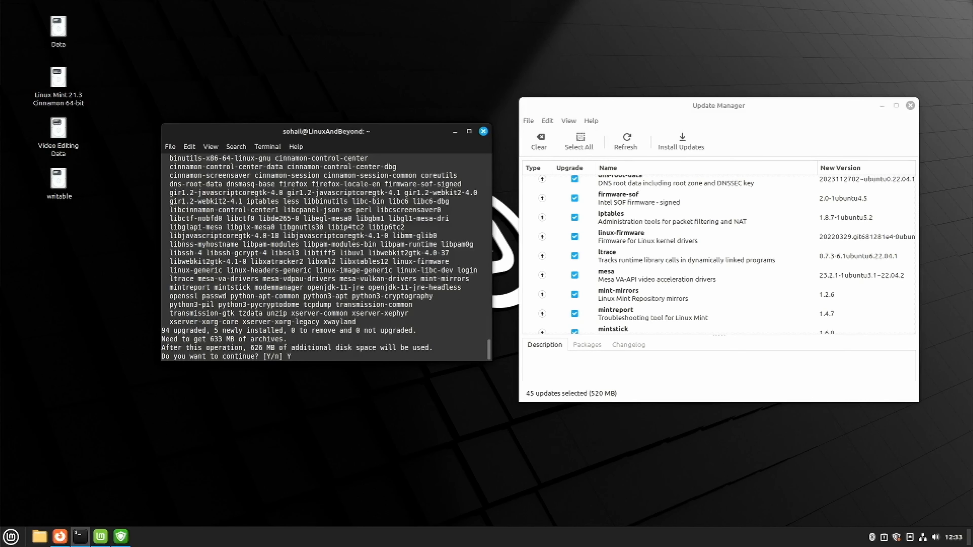
key("Return")
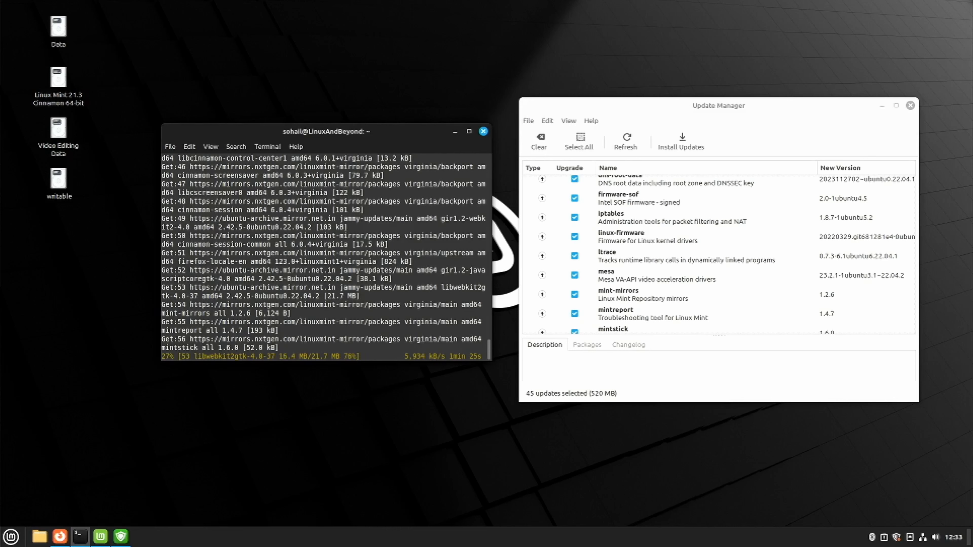
left_click(768, 125)
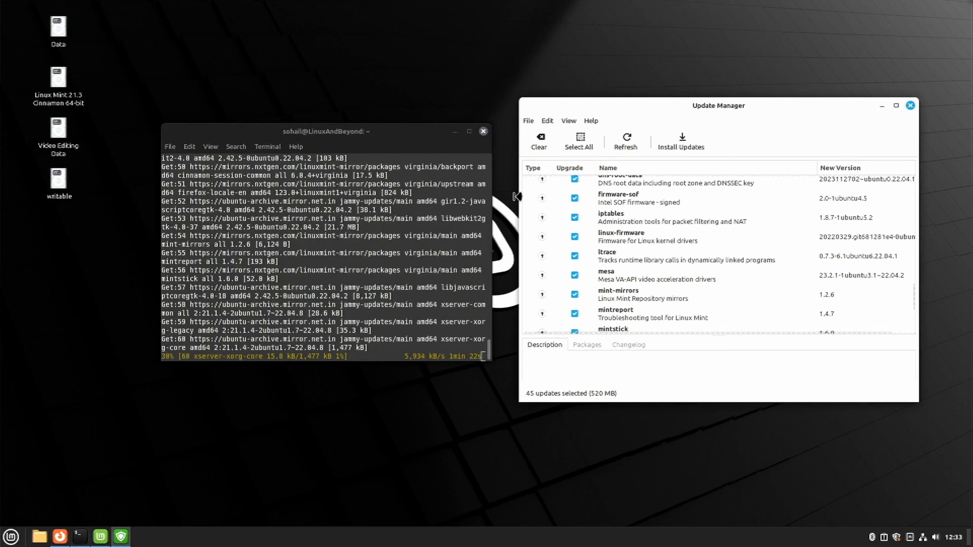
Step: Close the terminal and kill the package upgrade still running in it
left_click(408, 268)
left_click(484, 131)
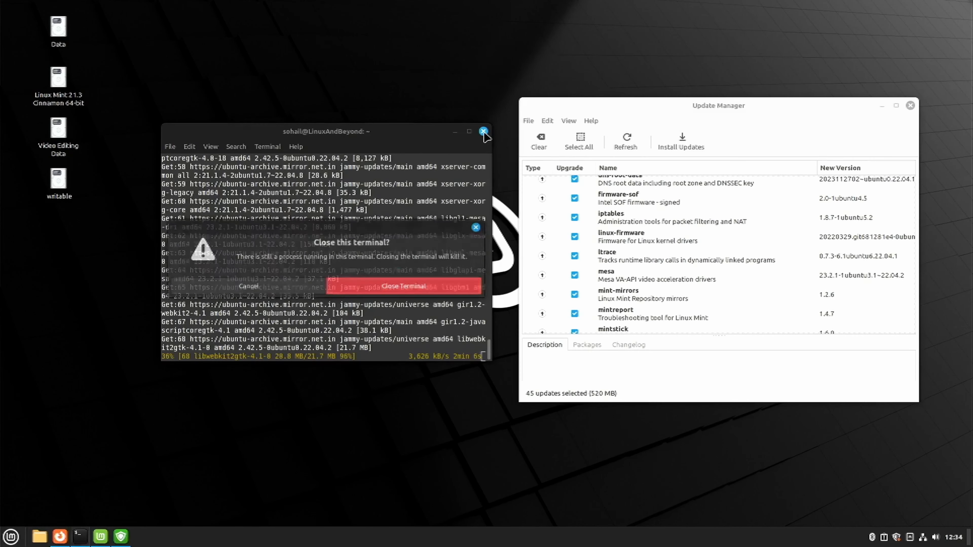
left_click(421, 288)
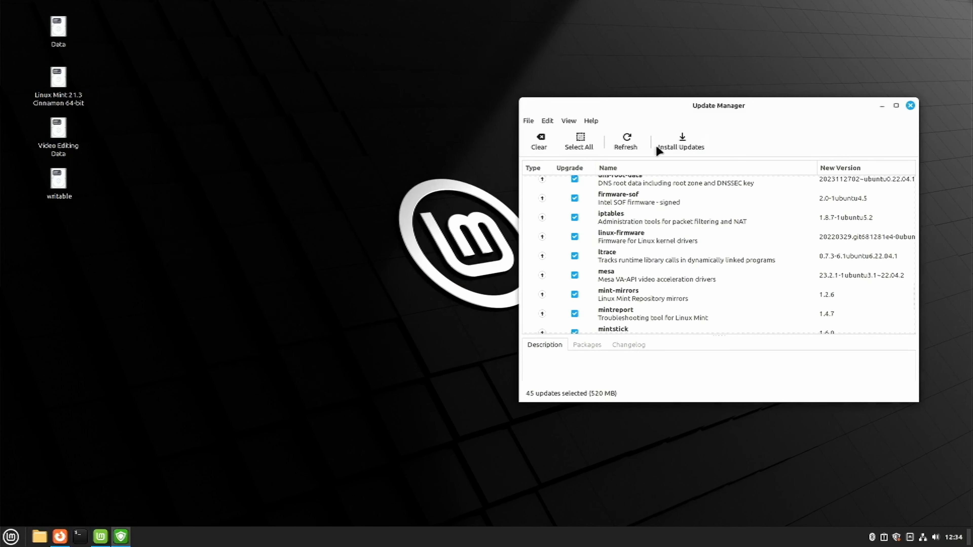
Step: Install all selected updates in Update Manager and show the individual files in the download progress
left_click(688, 149)
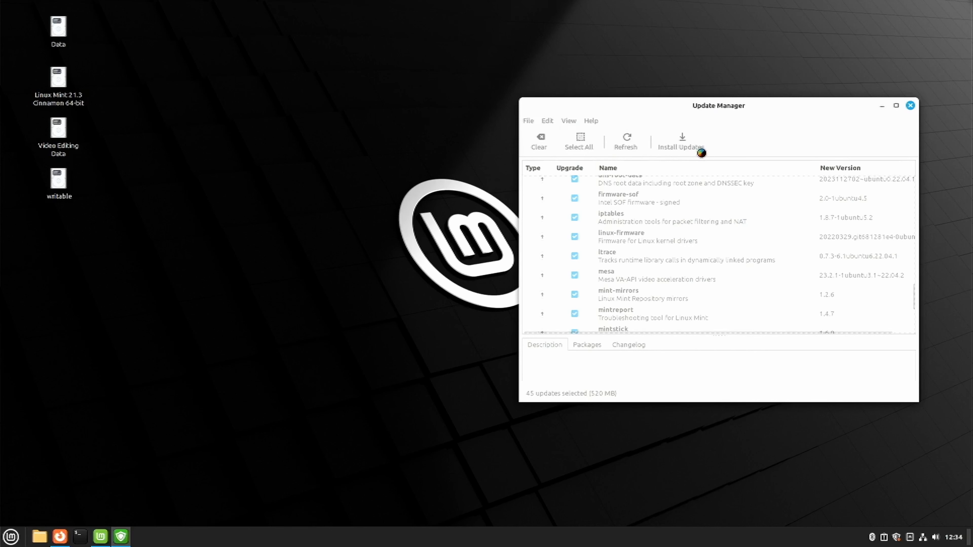
left_click(767, 363)
left_click(642, 224)
left_click_drag(716, 179, 701, 148)
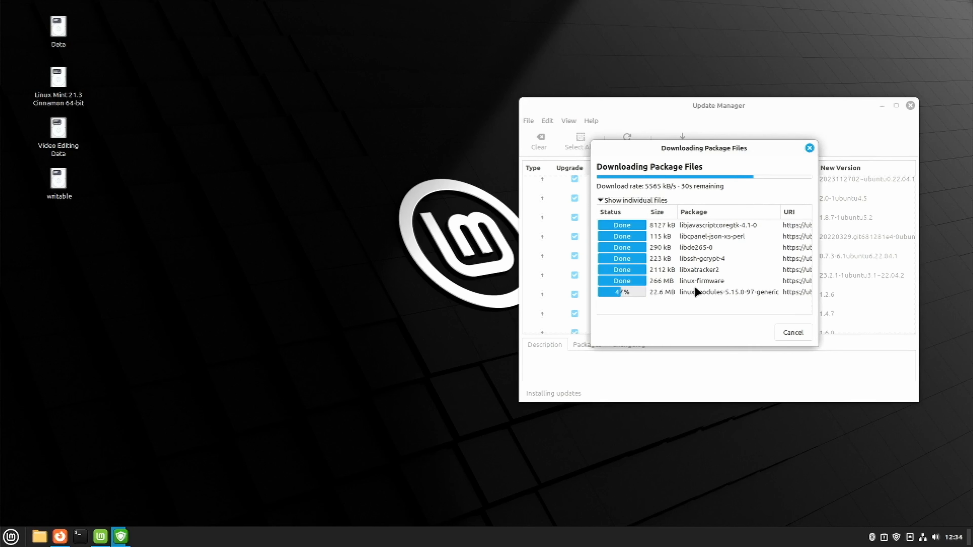
Step: Find Driver Manager by searching the applications for "driver", open it, and place its window beside Update Manager
key("super")
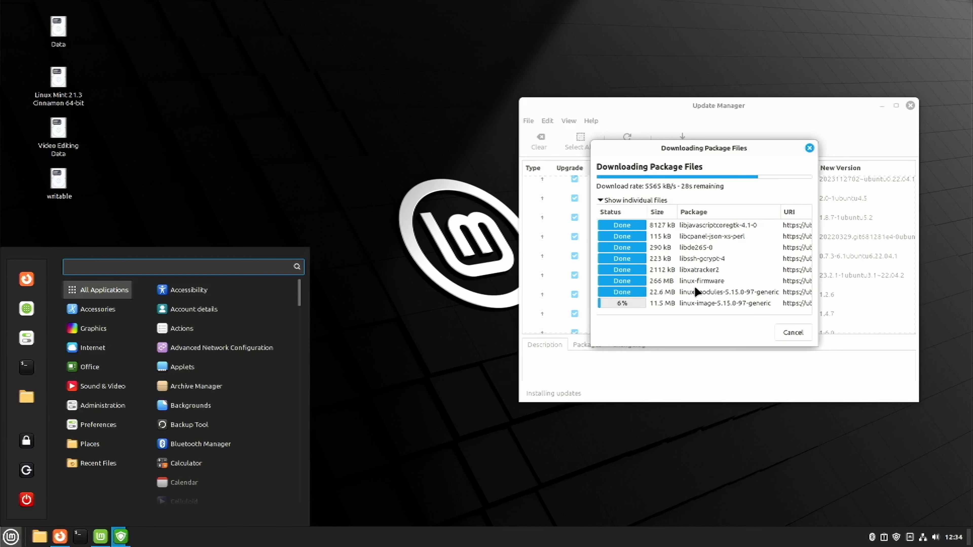
type("nvidia")
key("BackSpace")
key("BackSpace")
key("BackSpace")
key("BackSpace")
key("BackSpace")
key("BackSpace")
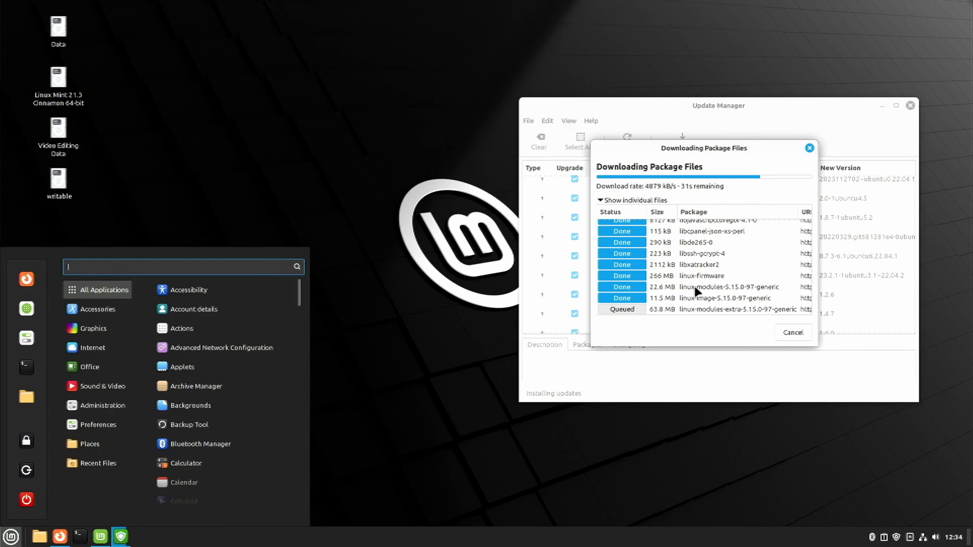
type("driver")
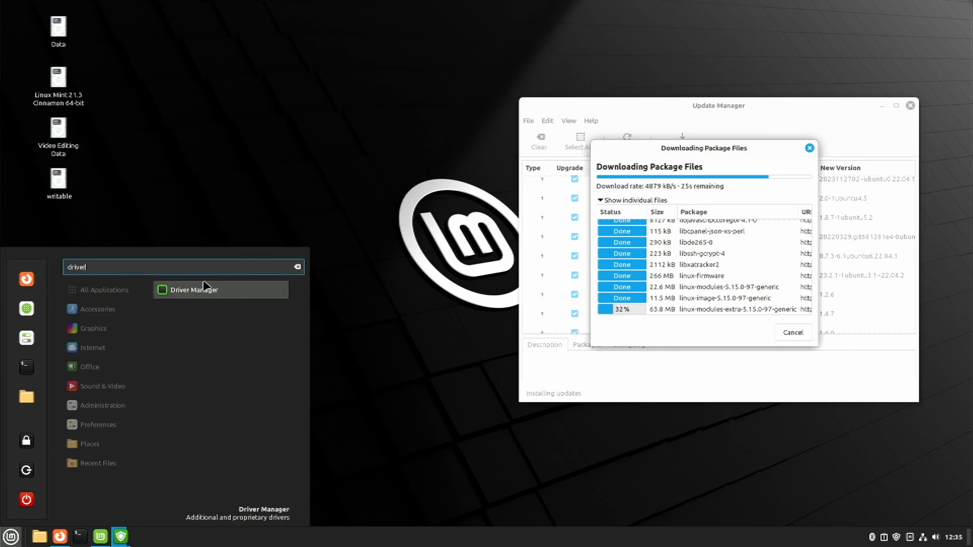
left_click(205, 289)
left_click_drag(461, 158, 327, 128)
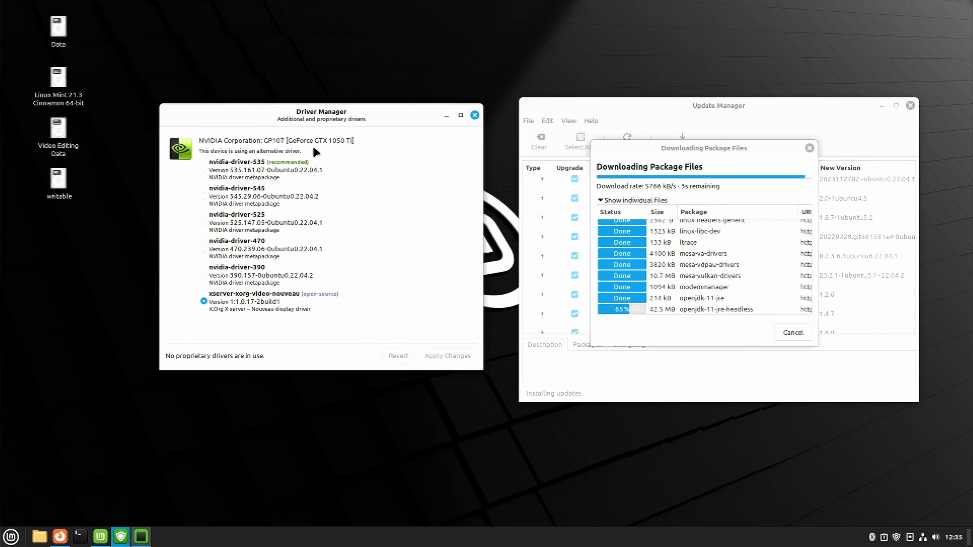
Step: Apply the recommended nvidia-driver-535 for the graphics card, entering the account password, and close Driver Manager
left_click(279, 167)
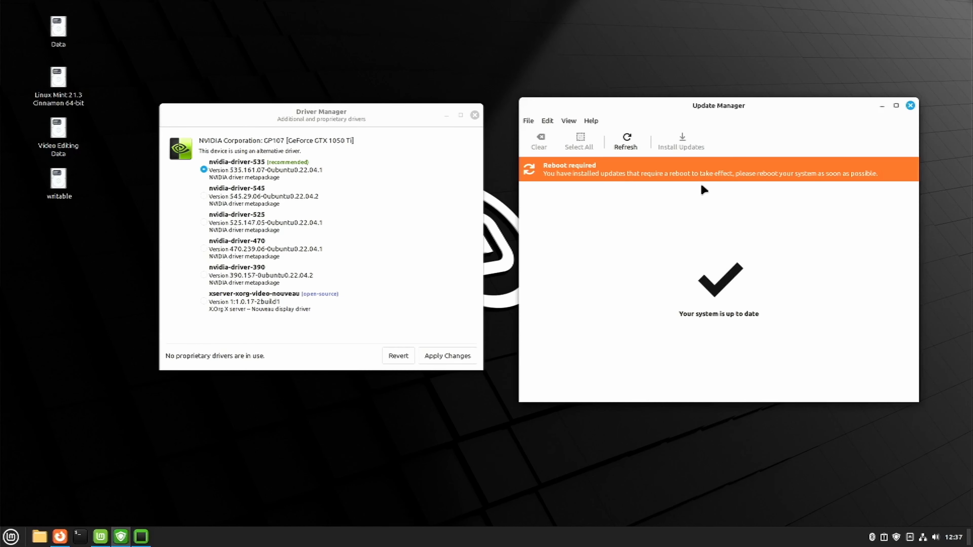
left_click(302, 107)
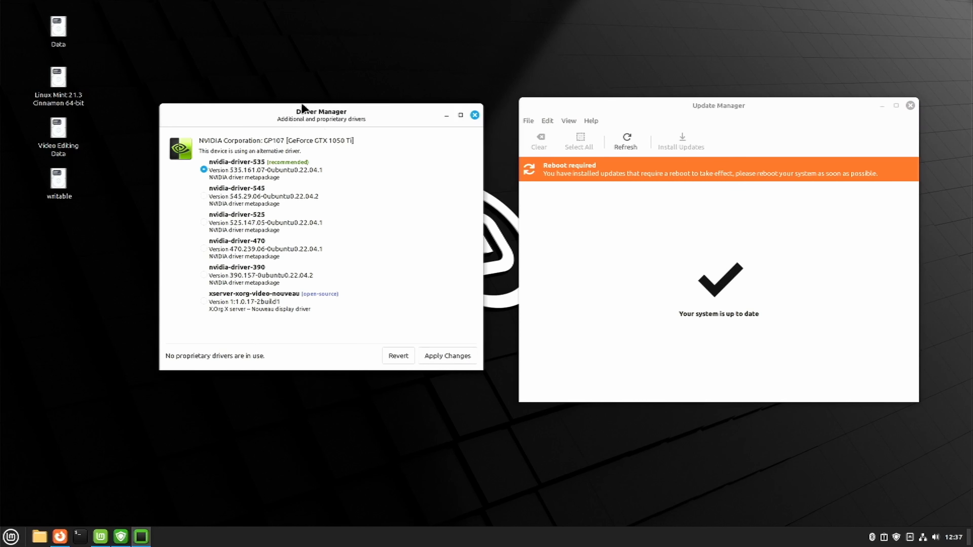
left_click(444, 351)
type("****")
key("Return")
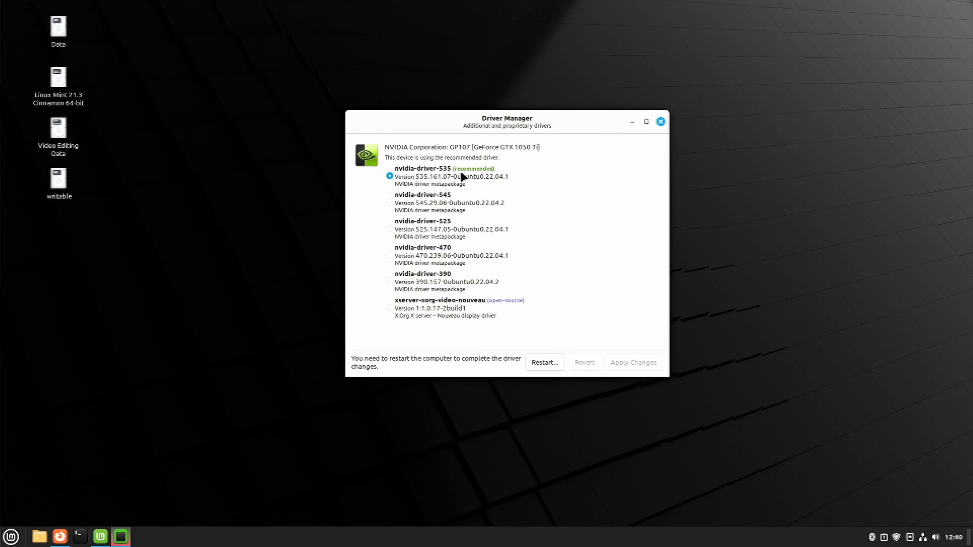
left_click(660, 121)
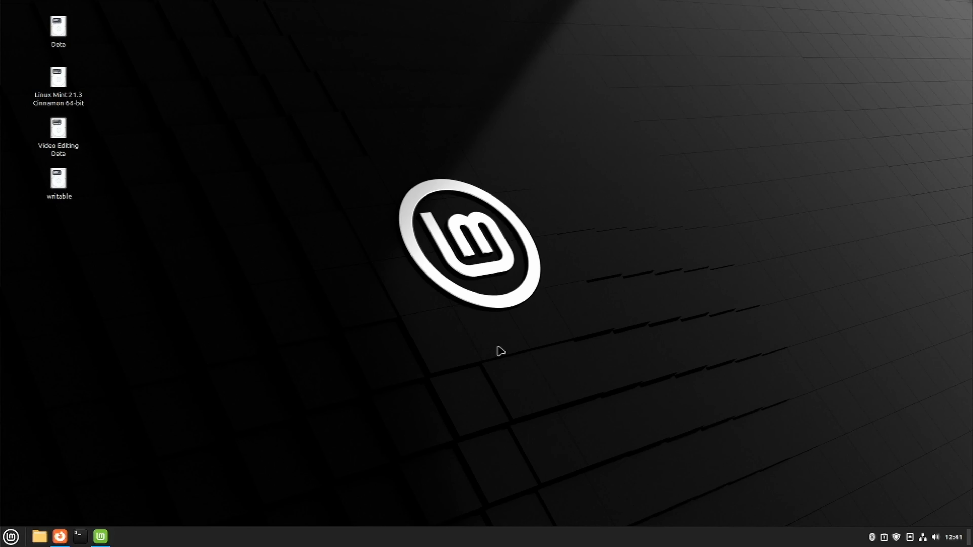
Step: Find Software Manager by searching the applications for "software" and open it
key("super")
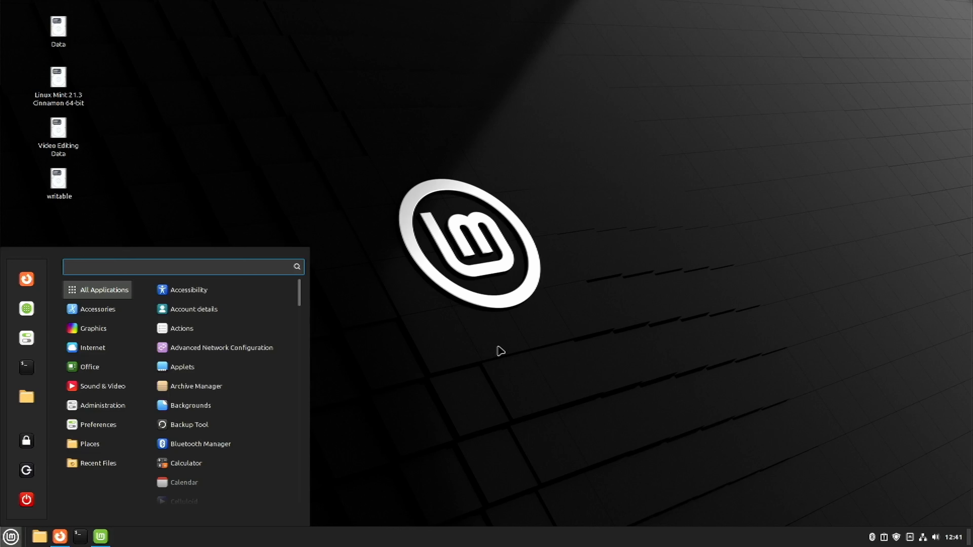
type("soft")
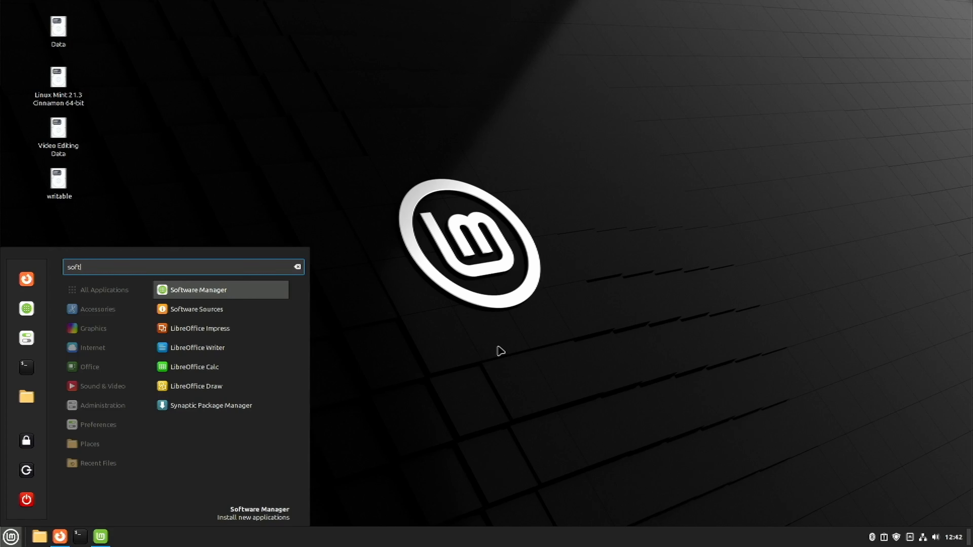
key("BackSpace")
key("BackSpace")
key("BackSpace")
key("BackSpace")
type("software")
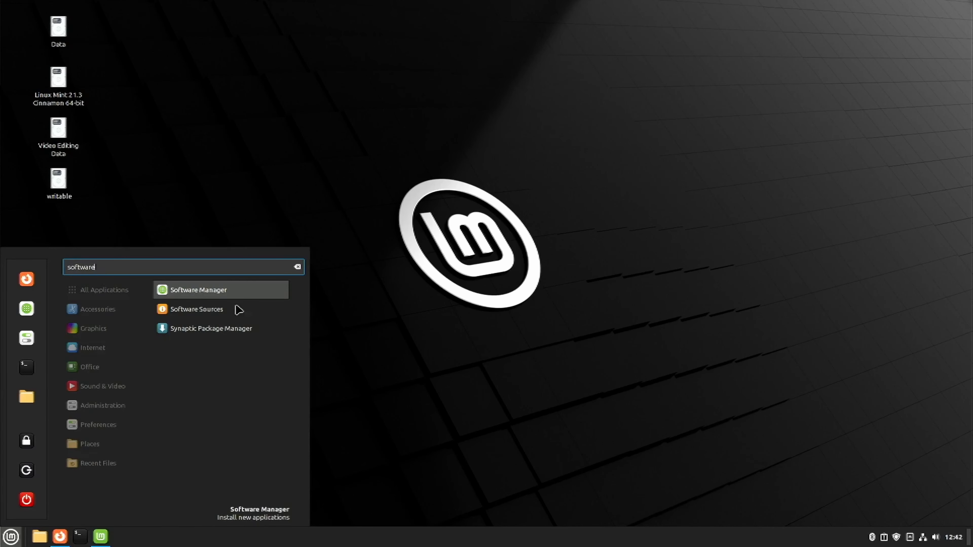
left_click(229, 294)
Step: Open a terminal beside Software Manager and install VLC with "sudo apt install vlc", confirming with Y
left_click(79, 537)
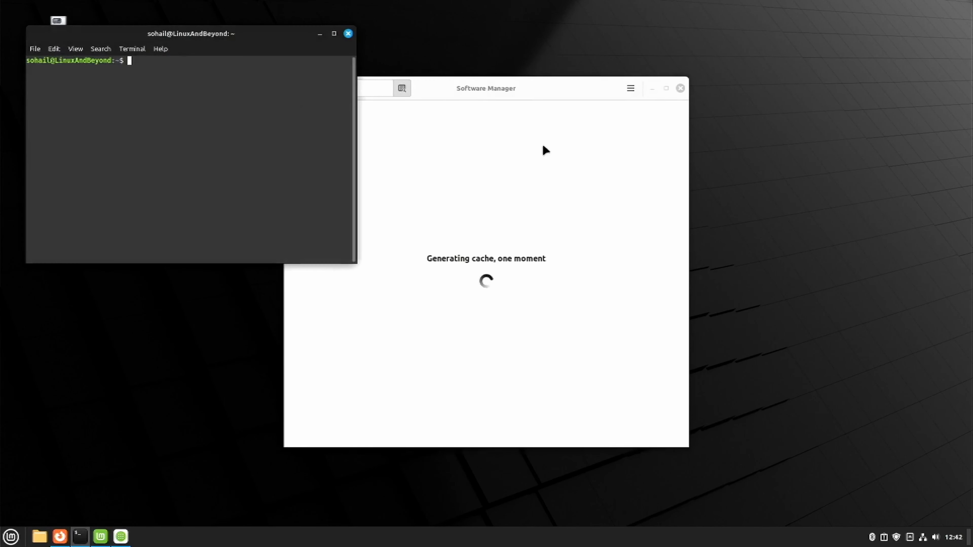
left_click_drag(228, 50, 738, 145)
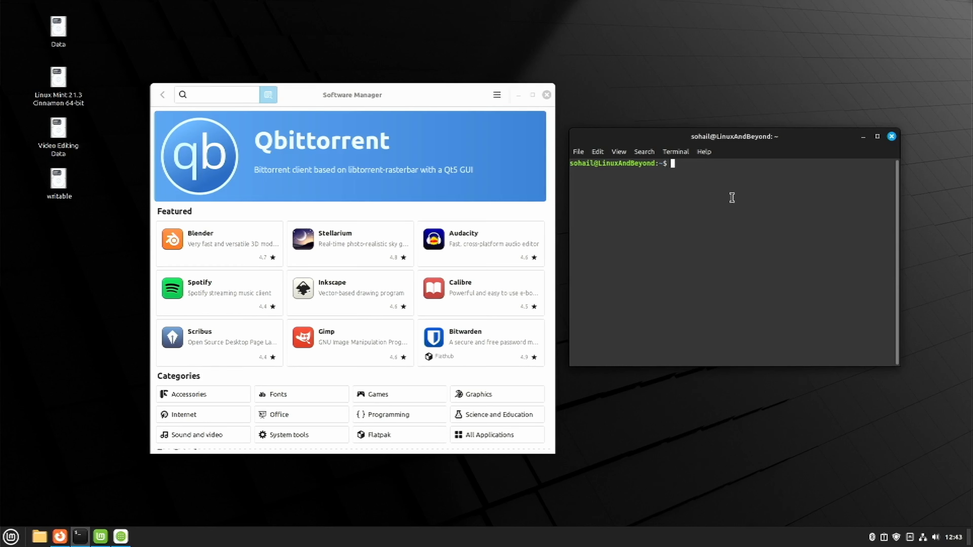
type("sudo apt install vlc")
key("Return")
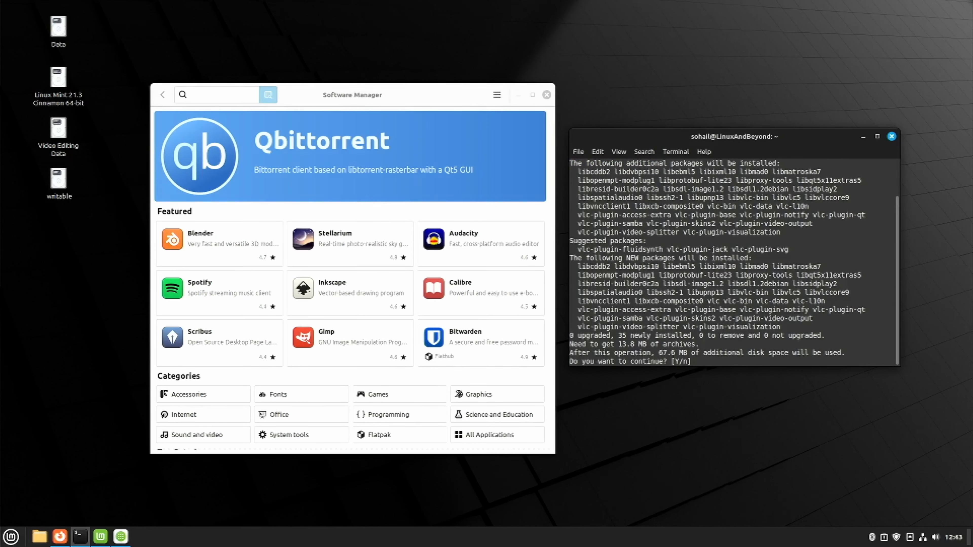
double_click(622, 344)
double_click(666, 352)
type("Y")
key("Return")
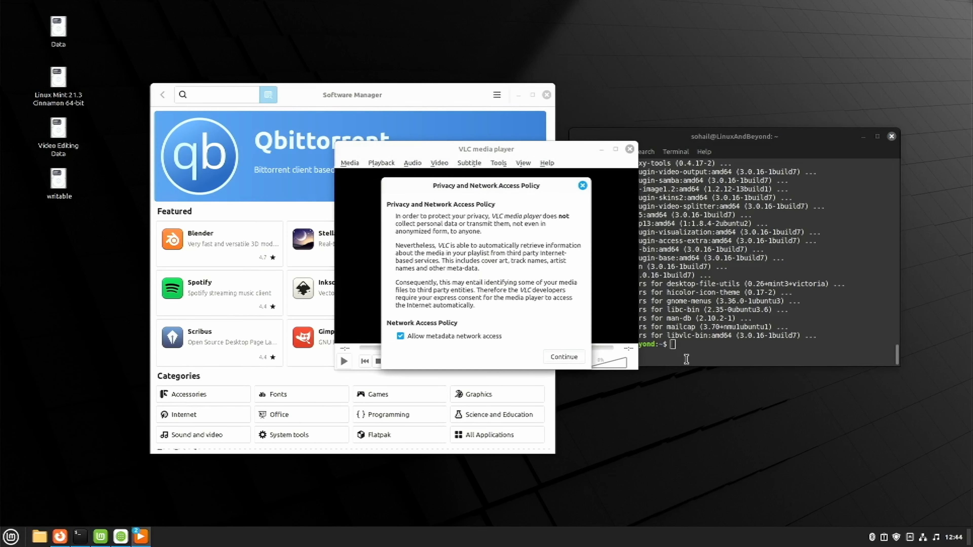
Step: Launch the installed VLC media player to check it, and close it again
left_click(465, 339)
left_click(583, 185)
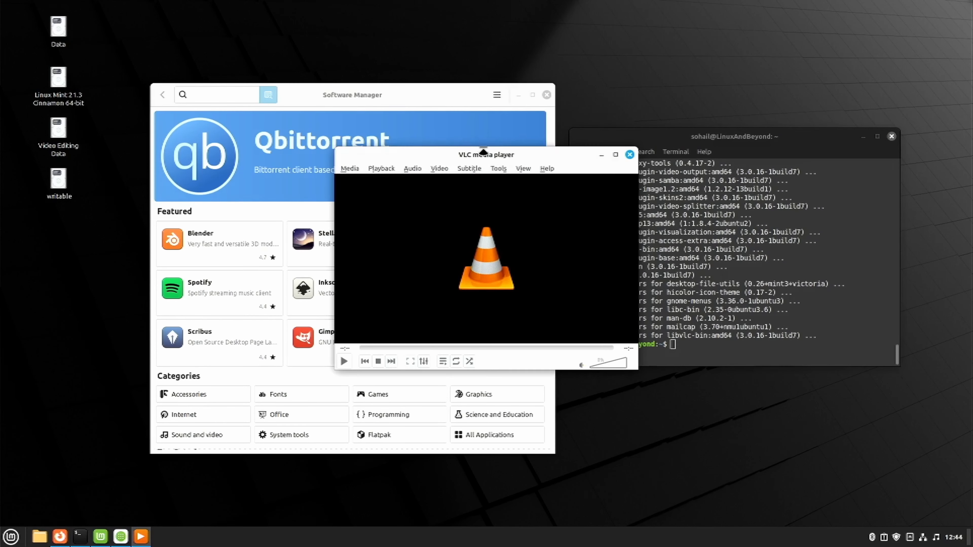
left_click(629, 154)
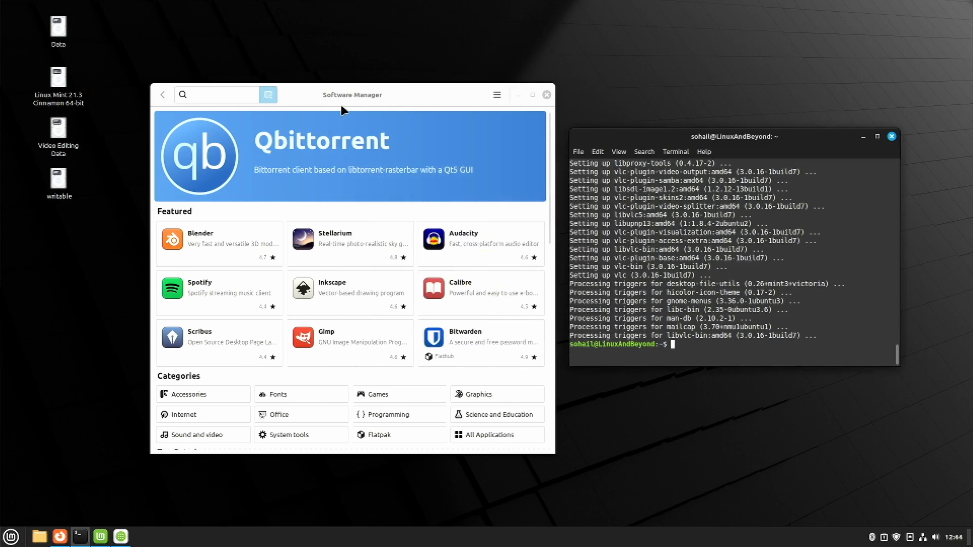
Step: Search Software Manager for "vlc", look through the matching packages, and clear the search
type("vlc")
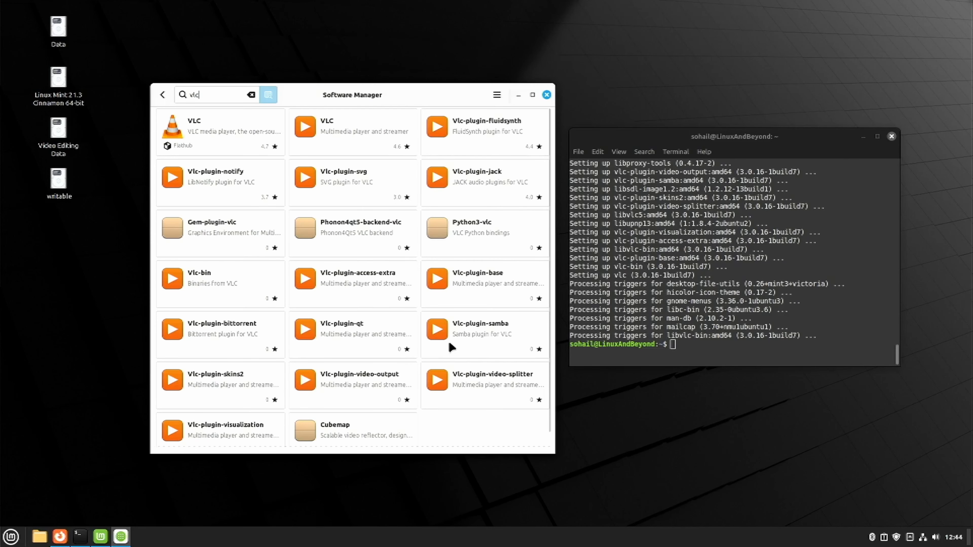
scroll(384, 403, "down", 2)
scroll(384, 403, "up", 2)
left_click(250, 95)
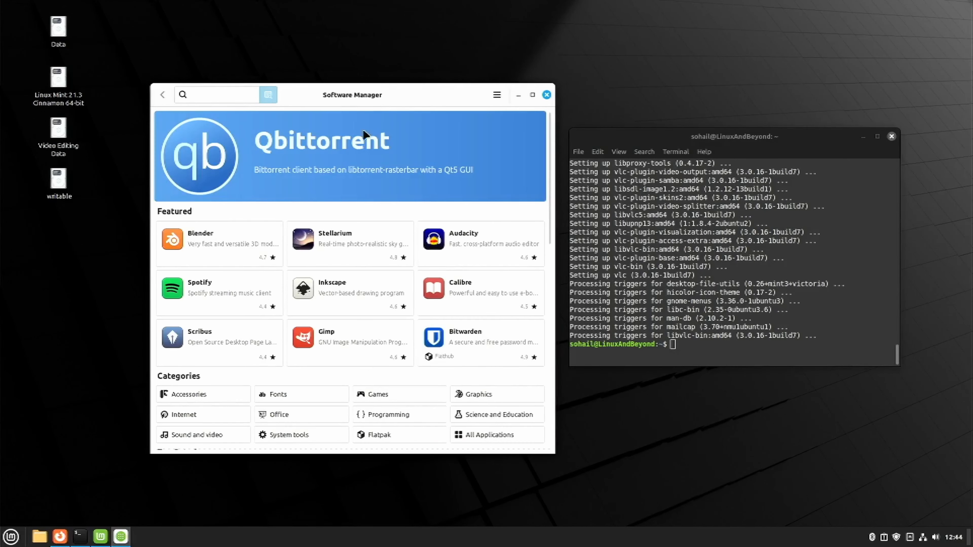
Step: Open Audacity from the featured applications in Software Manager and install its System Package version
scroll(425, 295, "down", 3)
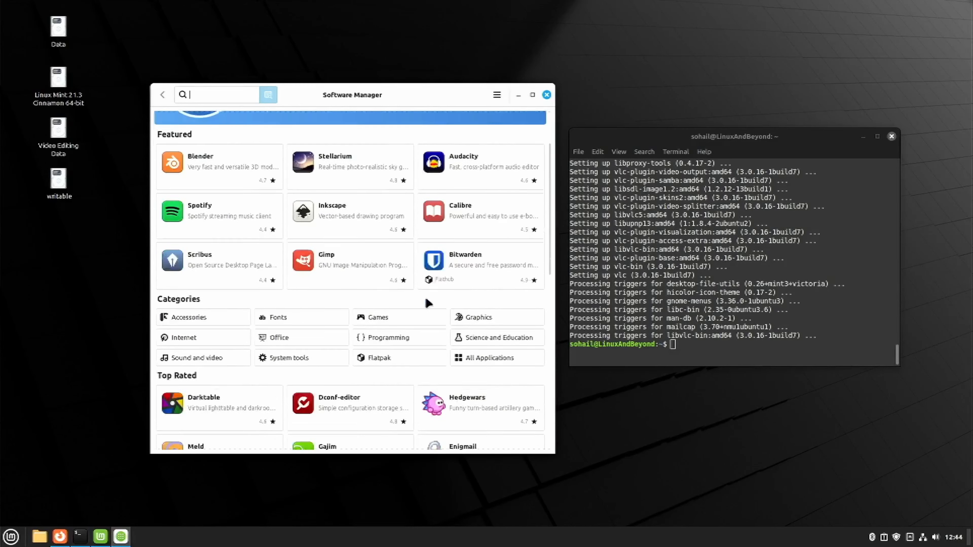
scroll(471, 208, "up", 3)
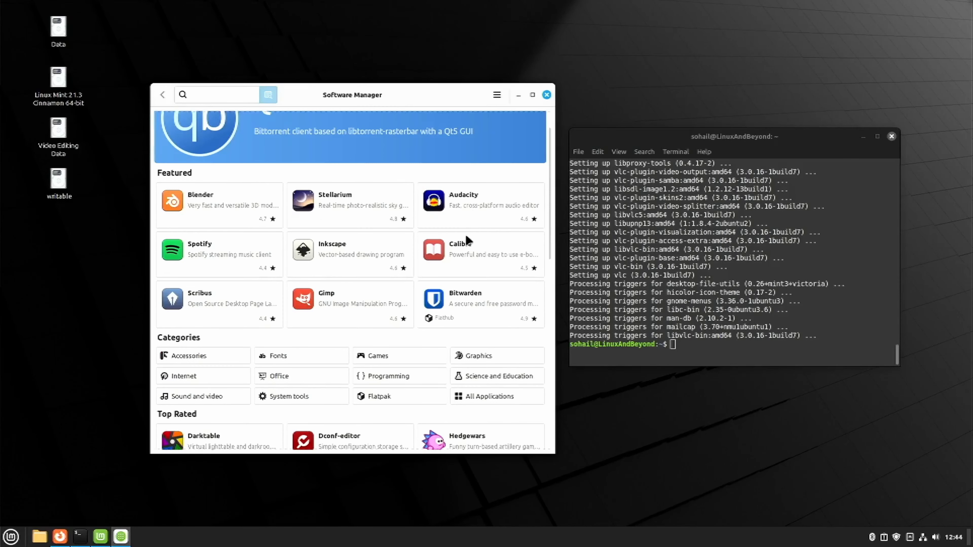
left_click(478, 207)
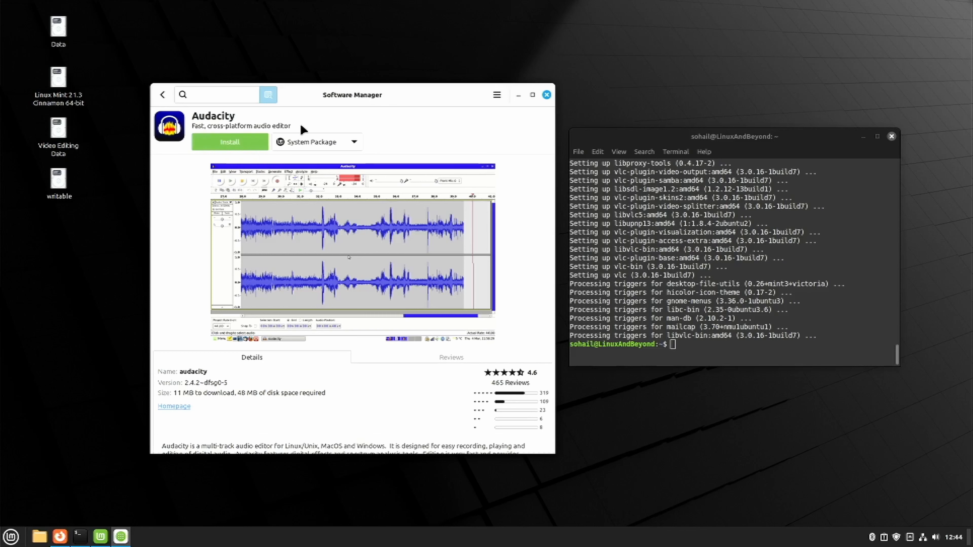
left_click(230, 142)
key("Return")
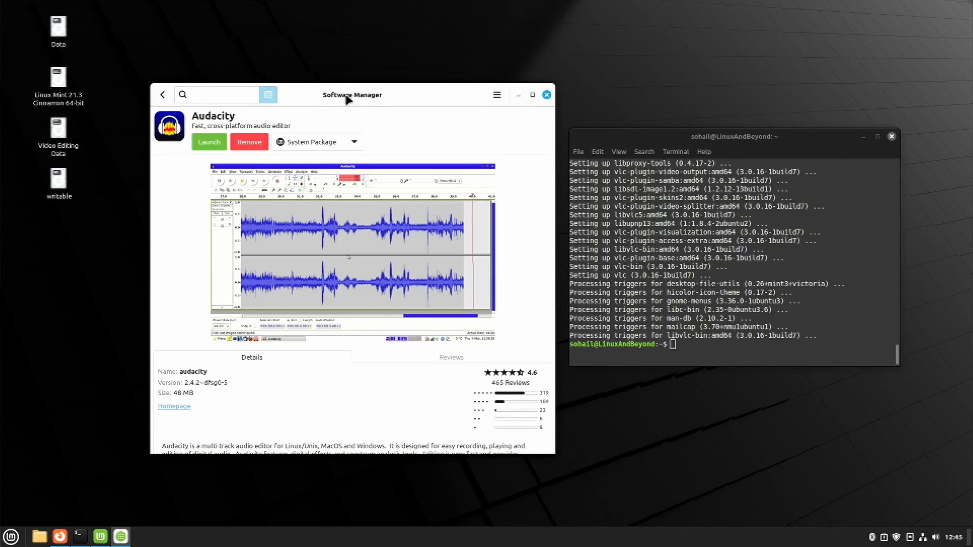
Step: Launch Audacity from its Software Manager page and also find it in the applications by searching "audac"
left_click(209, 142)
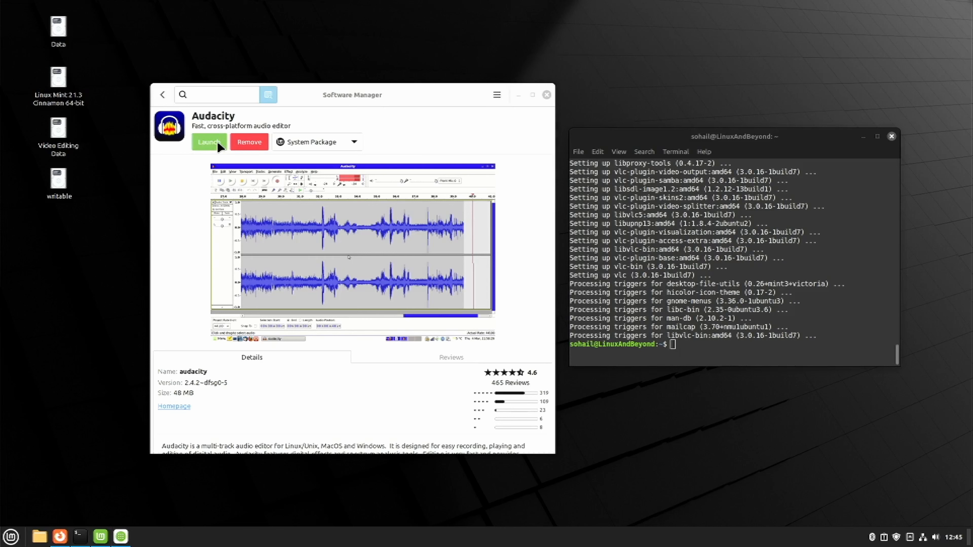
key("super")
type("lvc")
key("BackSpace")
key("BackSpace")
key("BackSpace")
type("audac")
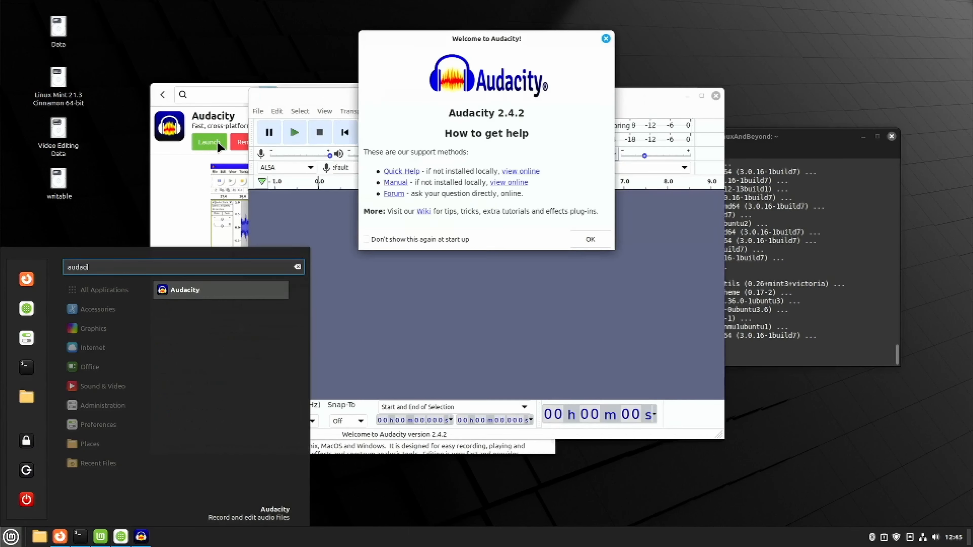
left_click(176, 291)
Step: Dismiss Audacity's welcome dialog, reposition its main window, and close the program
left_click(590, 239)
left_click_drag(604, 96, 566, 115)
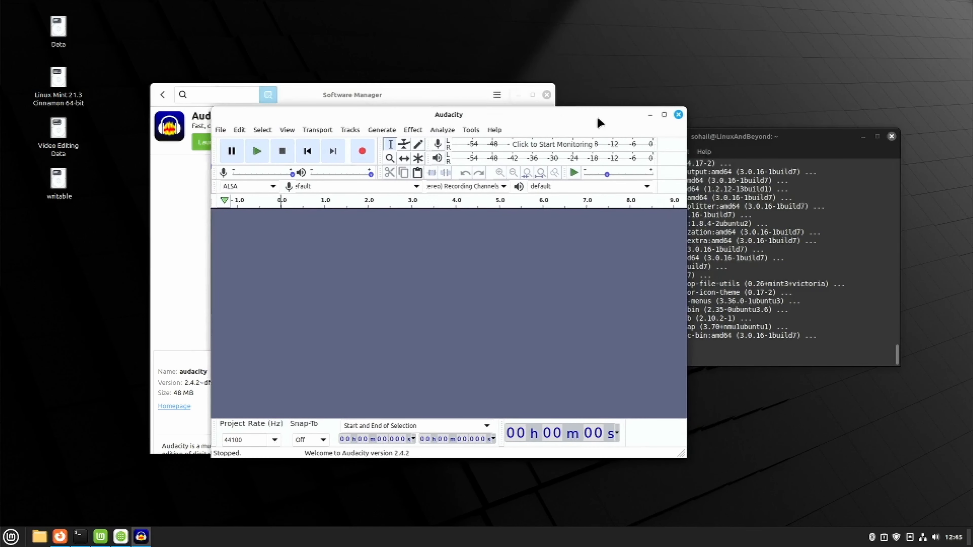
left_click(678, 115)
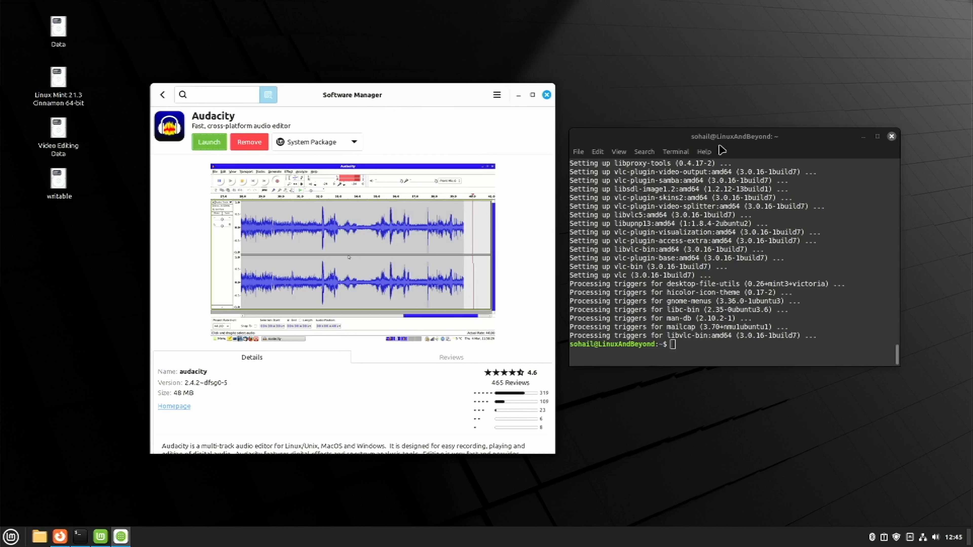
Step: Close the Software Manager window and the terminal used for the VLC installation
left_click(727, 149)
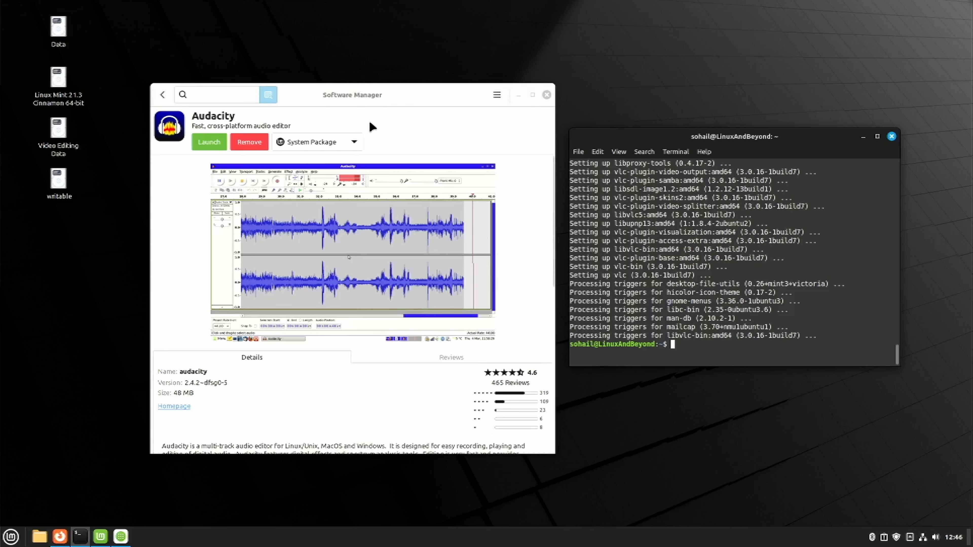
left_click(547, 95)
left_click_drag(786, 152, 622, 141)
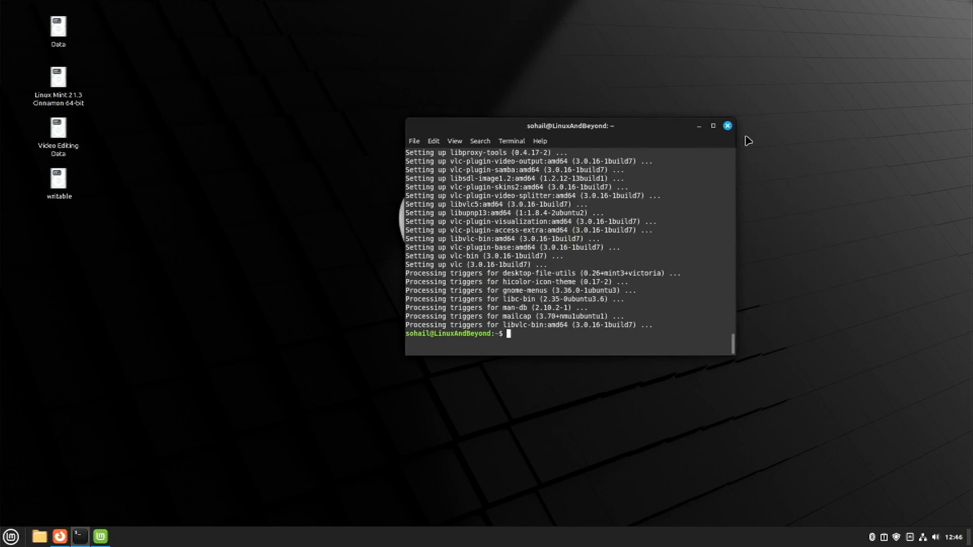
left_click(727, 125)
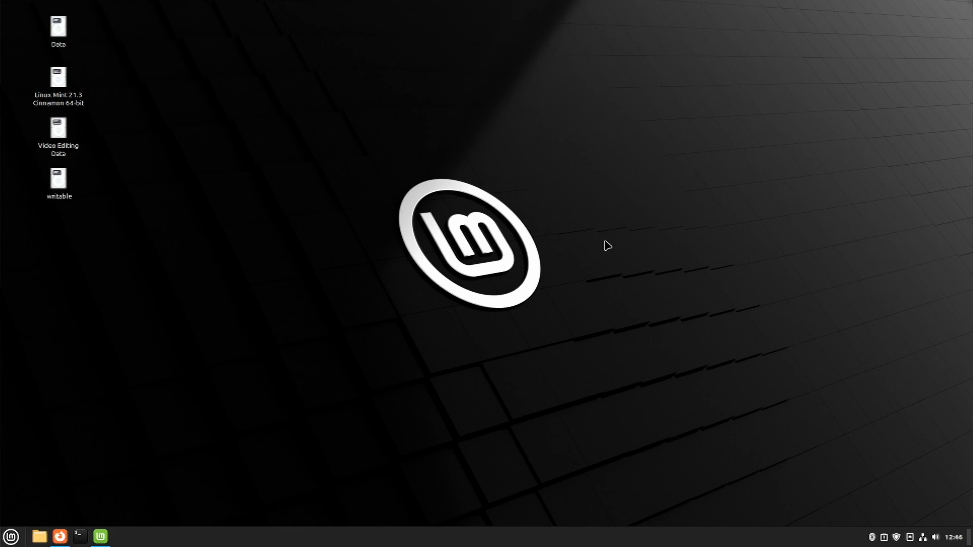
Step: Open a terminal, move it to the middle of the desktop, and run sudo apt install ubuntu-restricted-extras
left_click(83, 537)
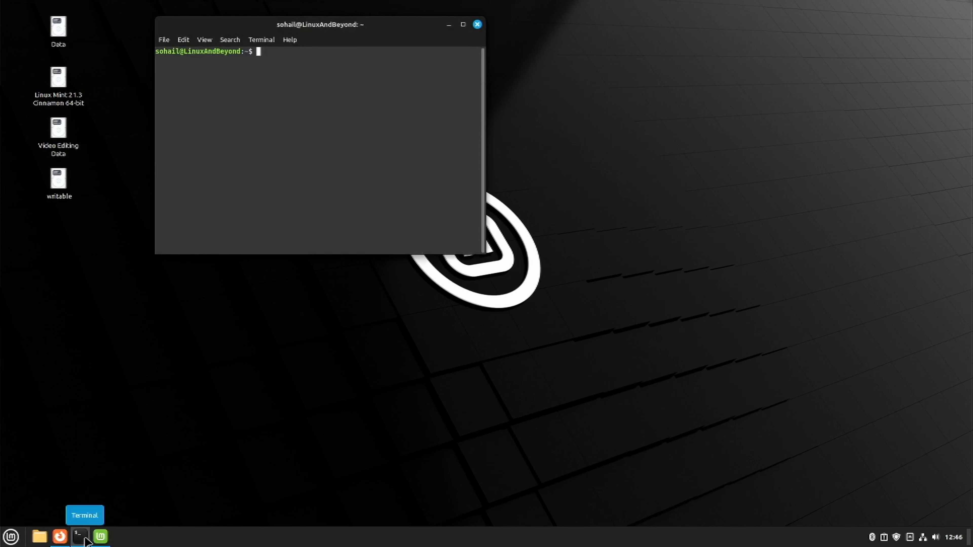
left_click_drag(364, 24, 562, 152)
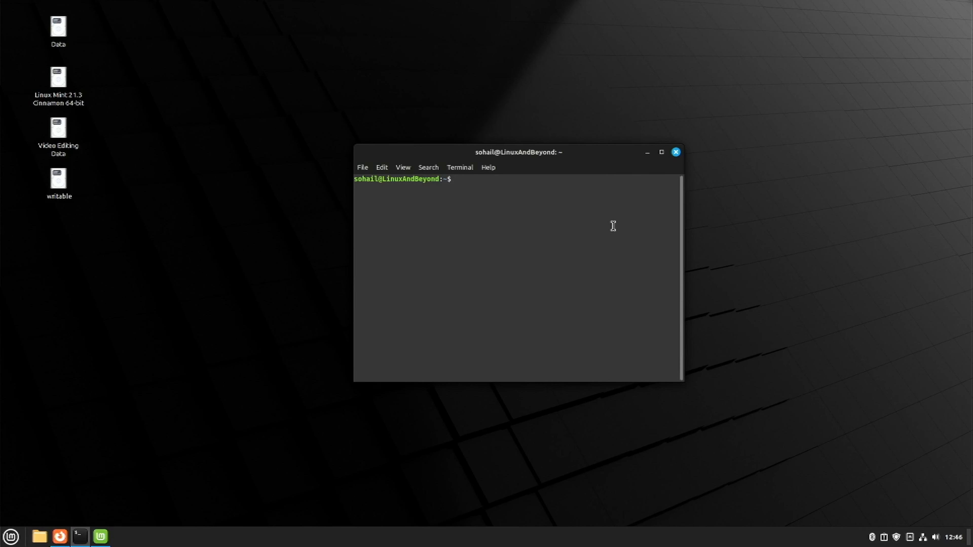
type("sudo apt install ubuntu-restricted-extras")
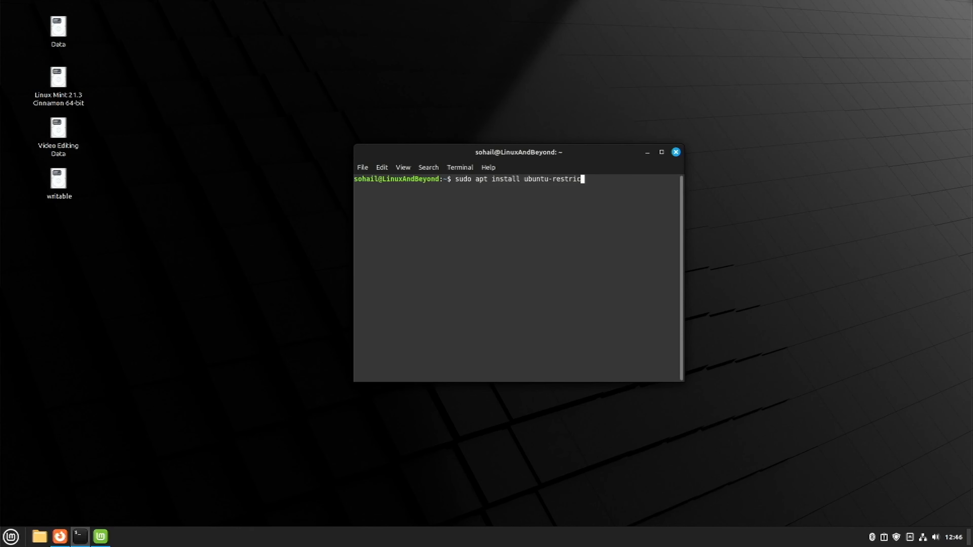
key("Return")
key("Return")
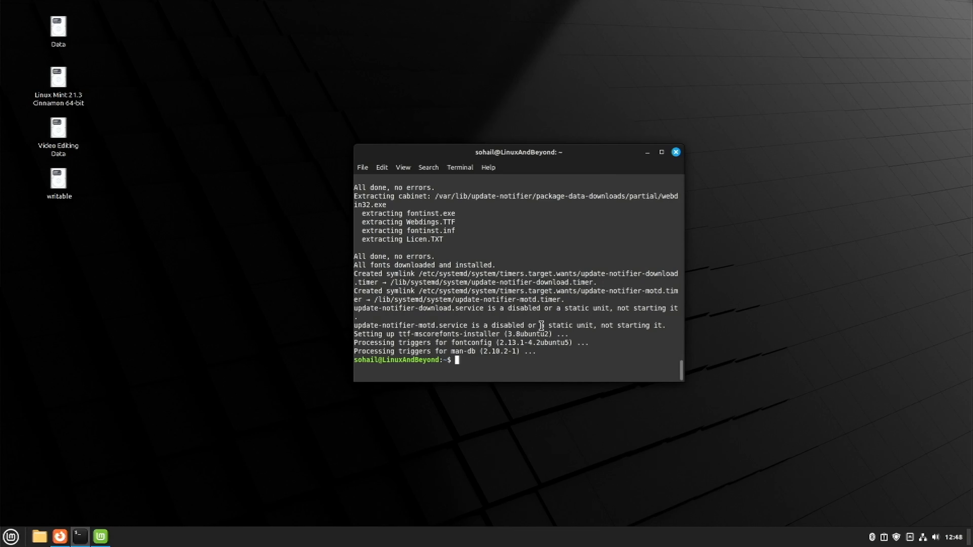
Step: Install the firewall packages by running sudo apt install ufw and sudo apt install gufw
type("sudo apt install ufw")
key("Return")
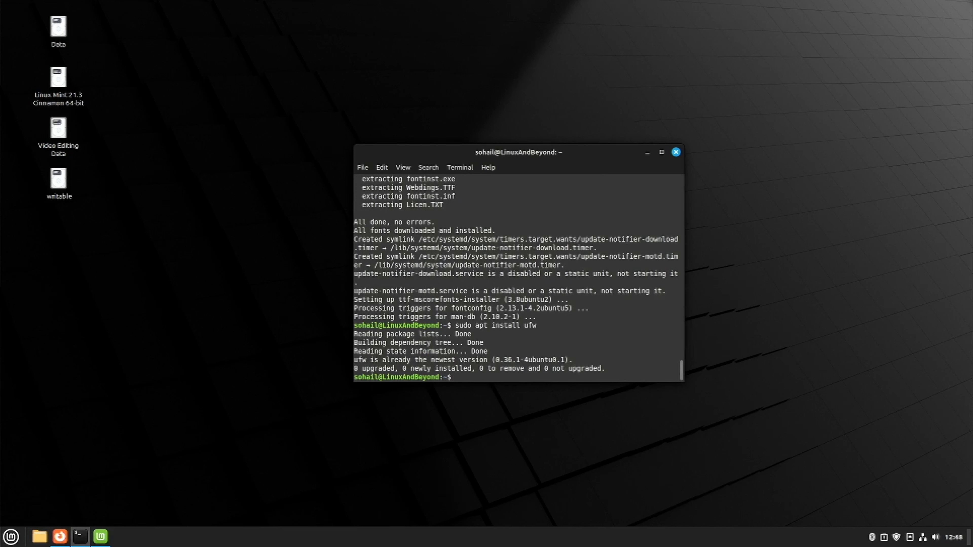
type("sudo apt install gufw")
key("Return")
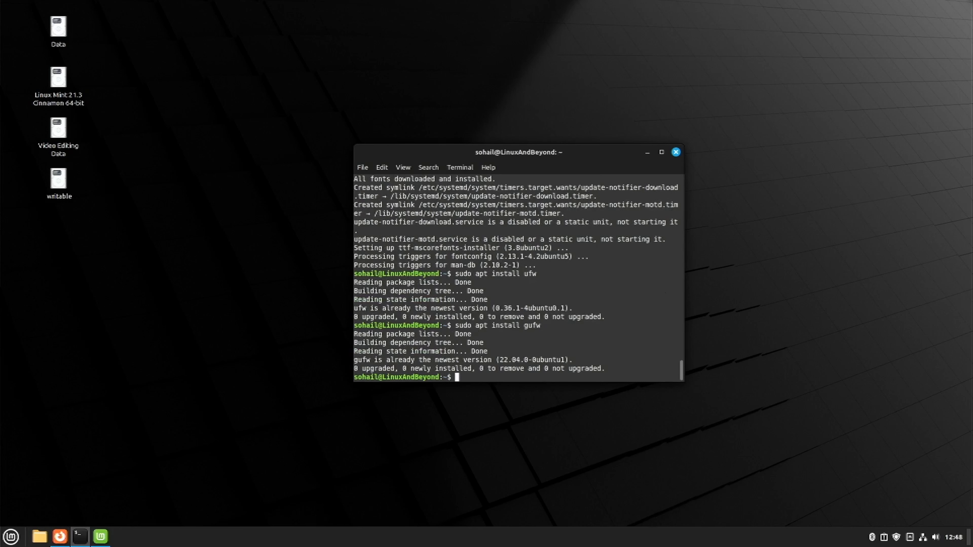
Step: Search the applications for "fire", launch Firewall Configuration, and place its window beside the terminal
key("super")
type("fire")
key("Return")
key("super")
type("fire")
key("Return")
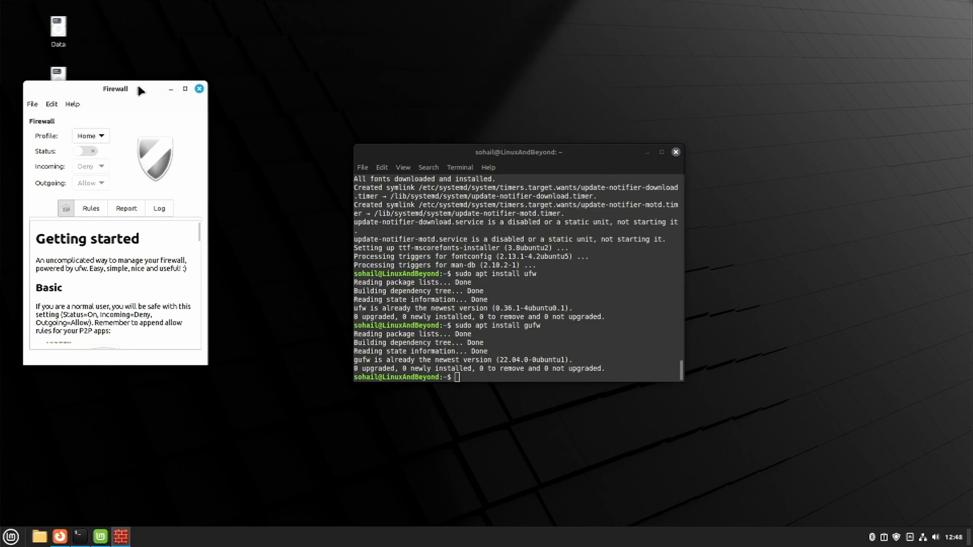
left_click_drag(140, 90, 792, 126)
Step: Set the firewall profile to Home, switch its status on, and close the Firewall window
left_click(768, 172)
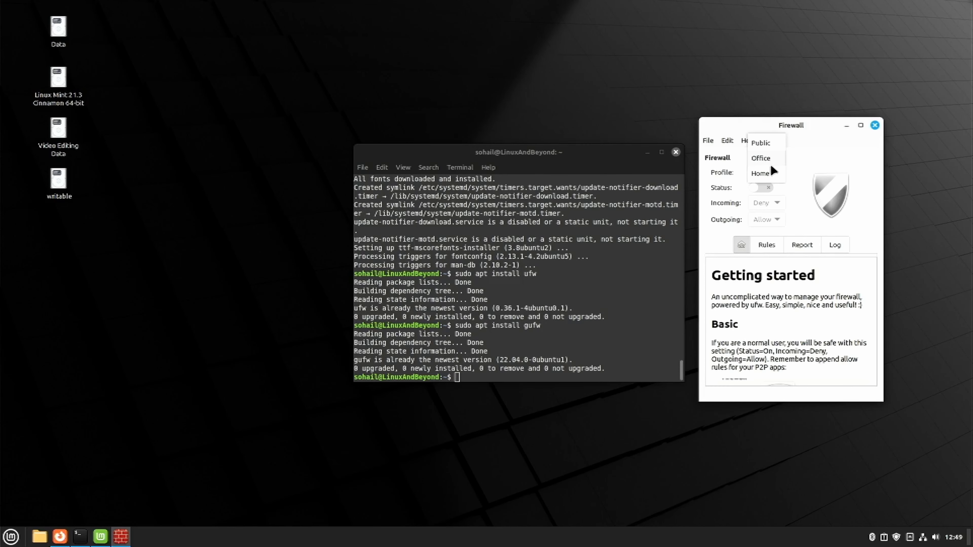
left_click(783, 170)
left_click(783, 175)
left_click(789, 177)
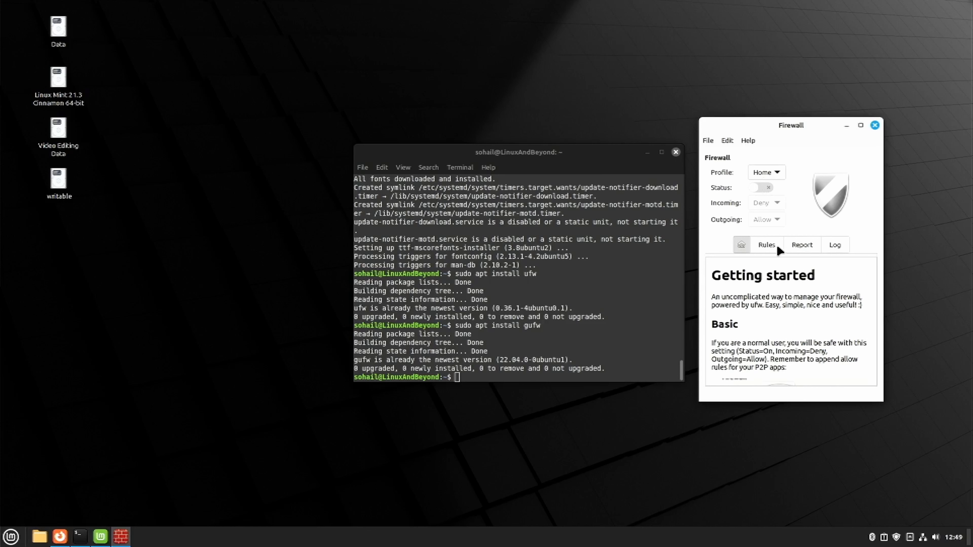
left_click(759, 188)
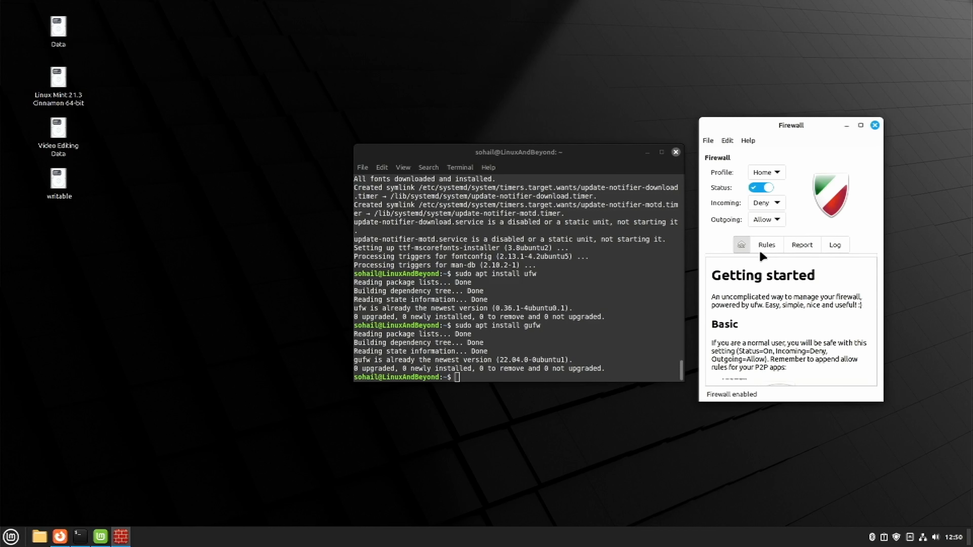
left_click(875, 125)
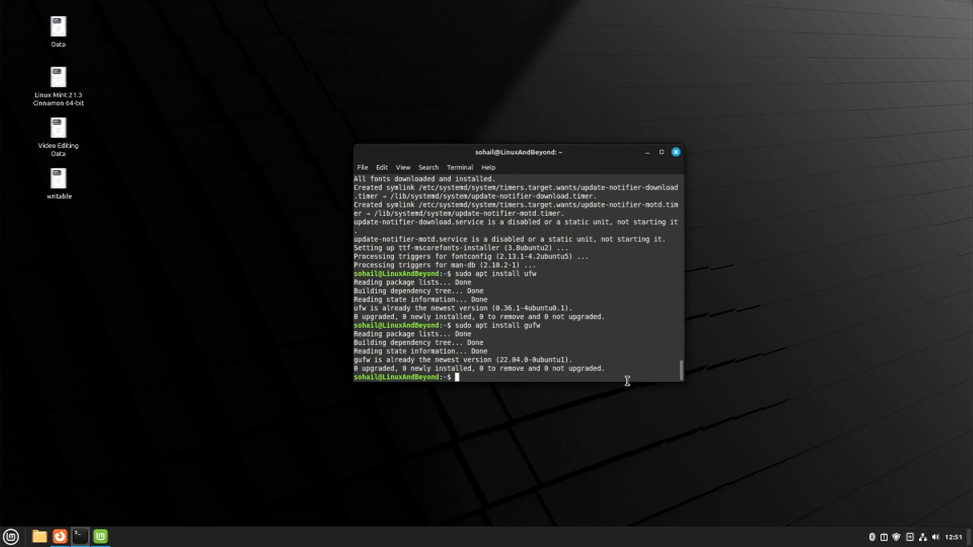